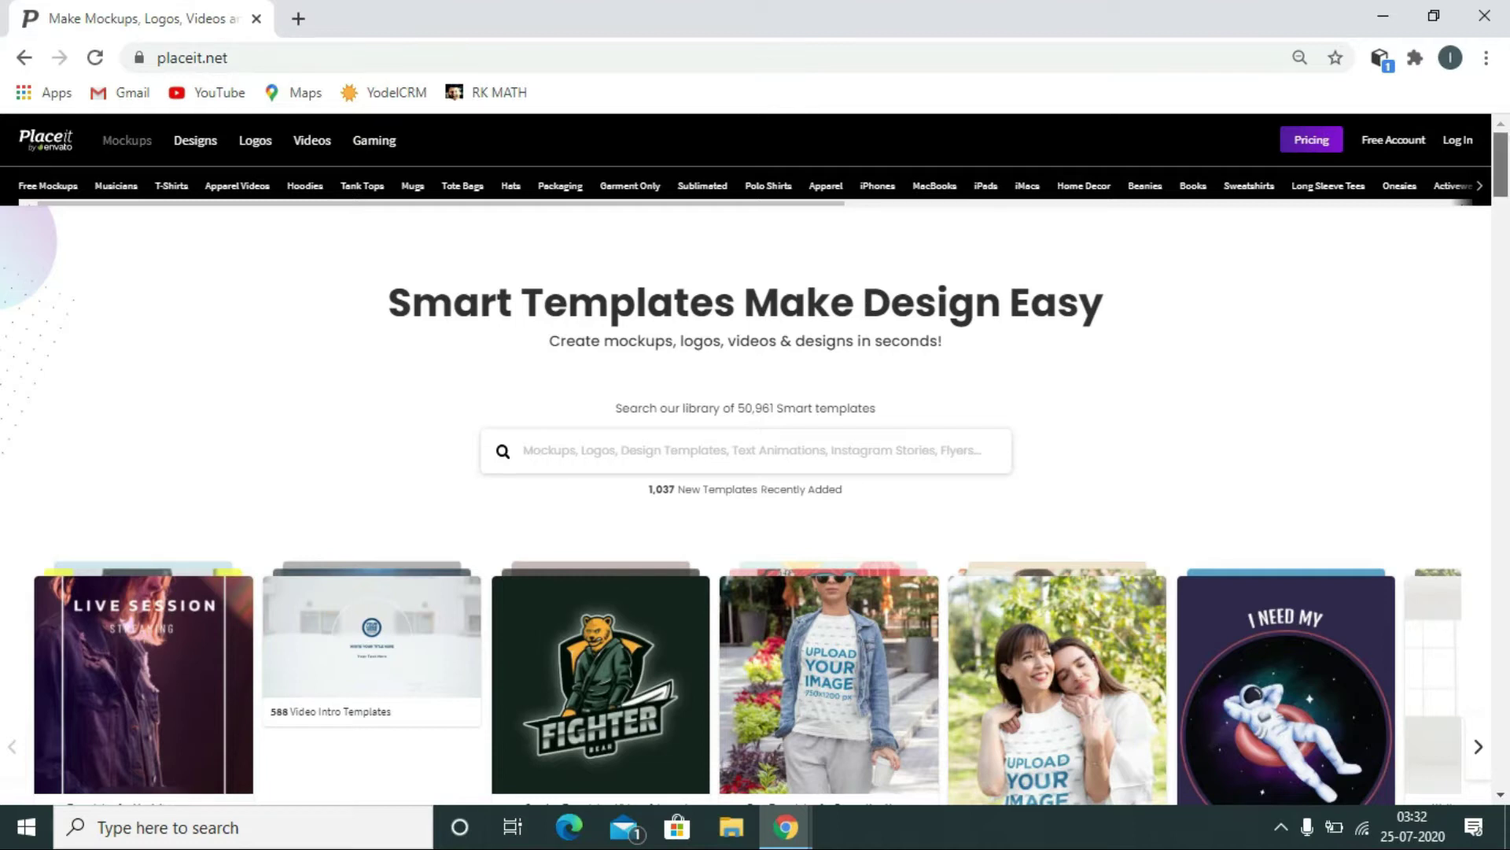
scroll(756, 503, down, 10)
scroll(756, 504, up, 6)
scroll(755, 503, up, 4)
scroll(756, 503, down, 15)
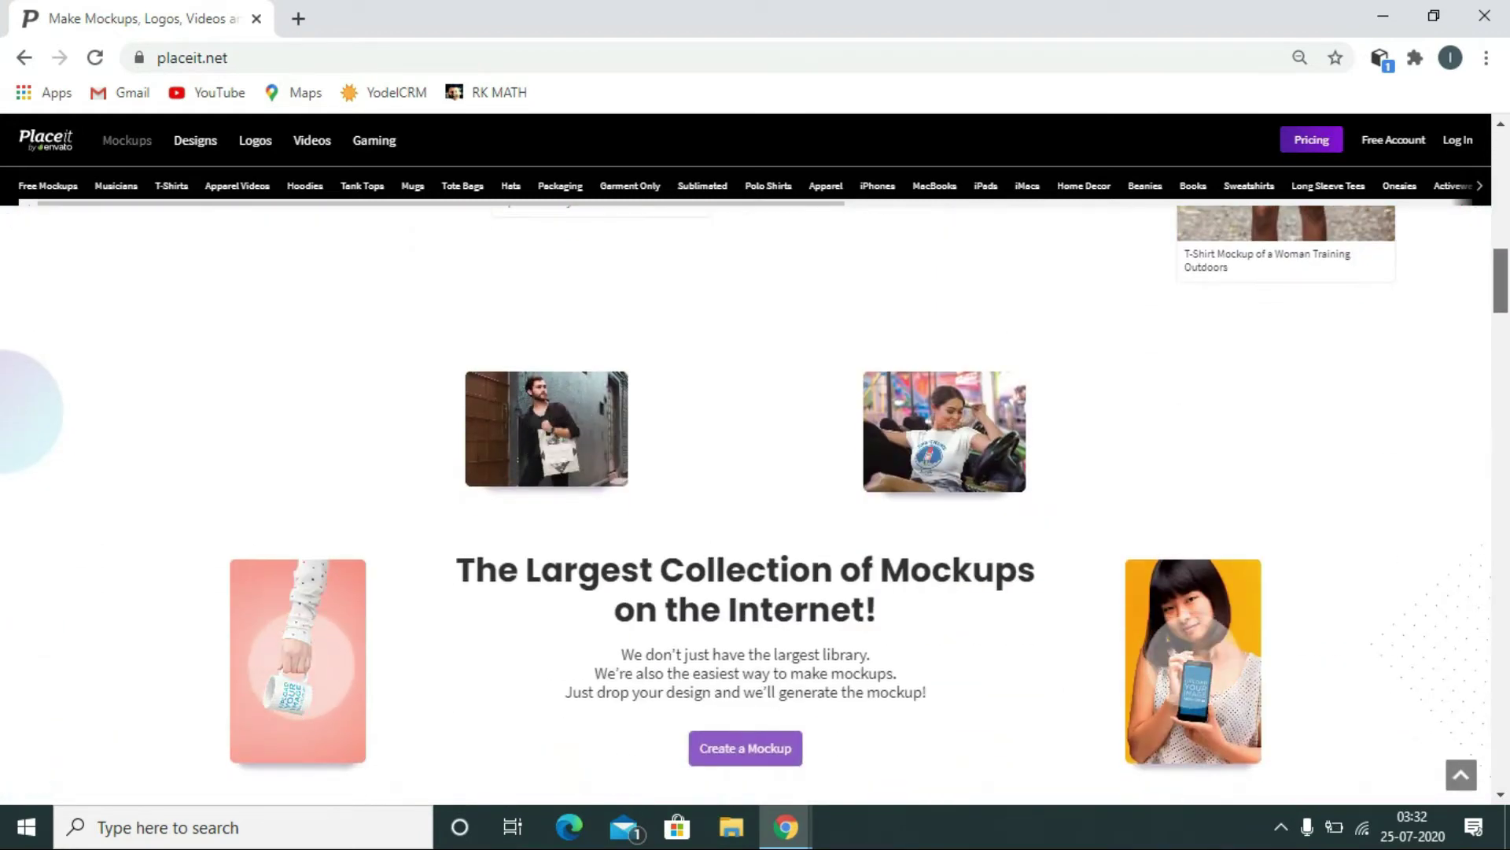
scroll(755, 504, up, 5)
scroll(755, 503, up, 5)
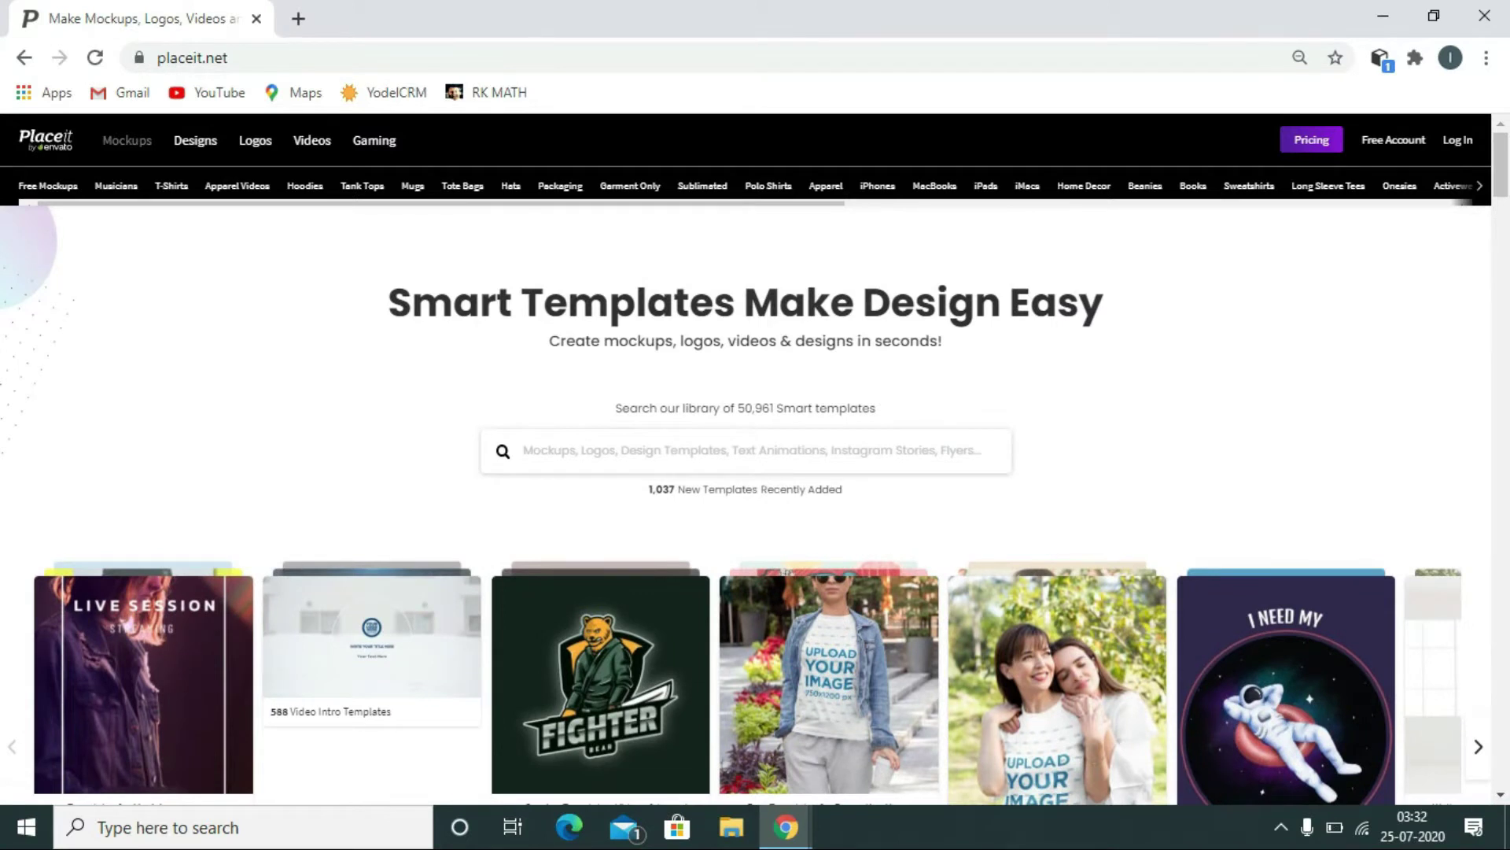
Search the templates for "pubg logo for women" and open the PUBG-inspired battle royale logo with the RIOTERS lettering.
key(Return)
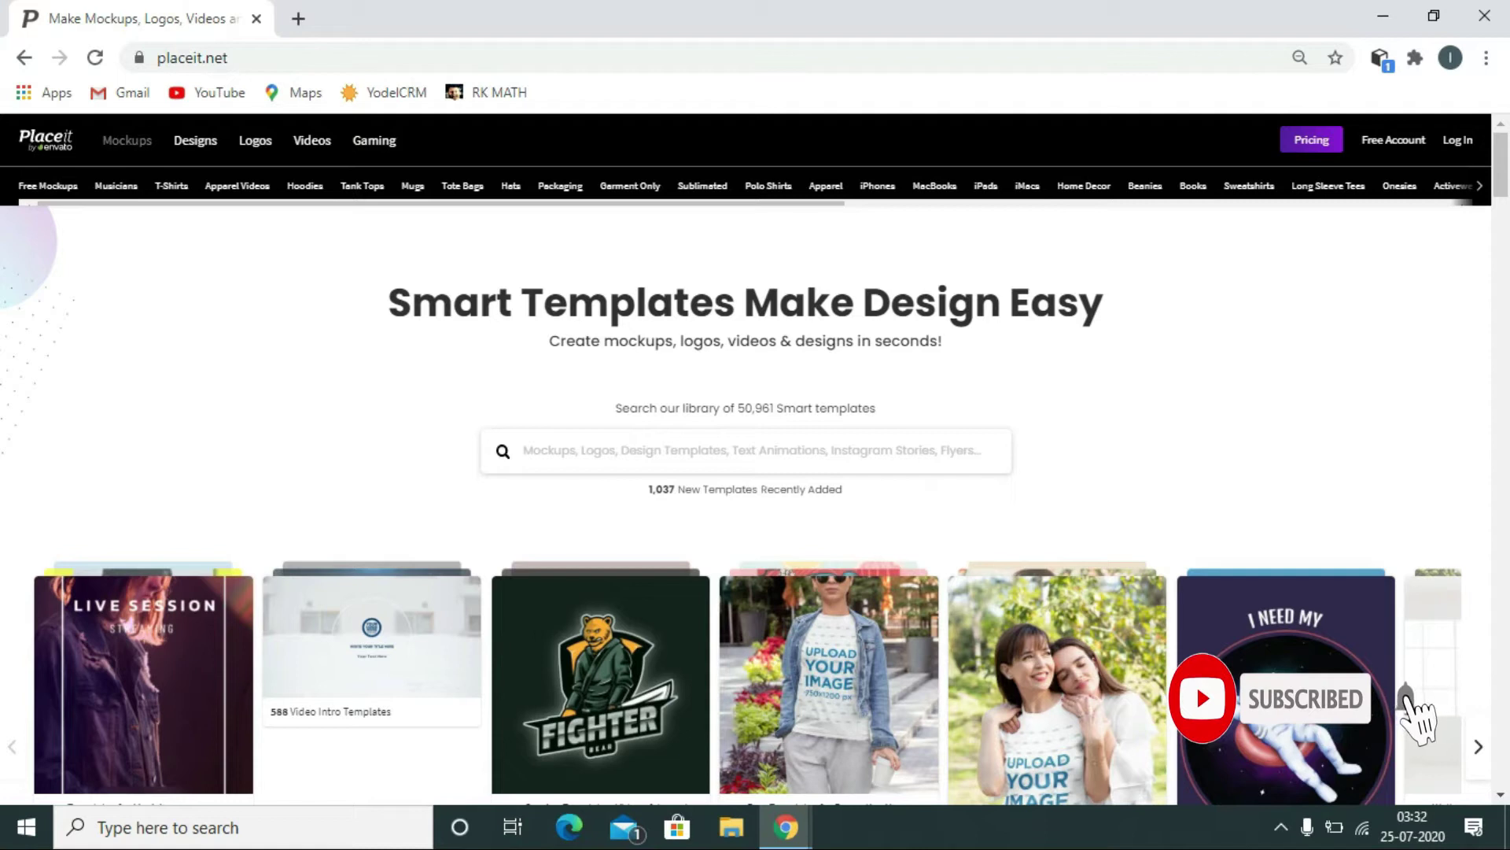
key(Return)
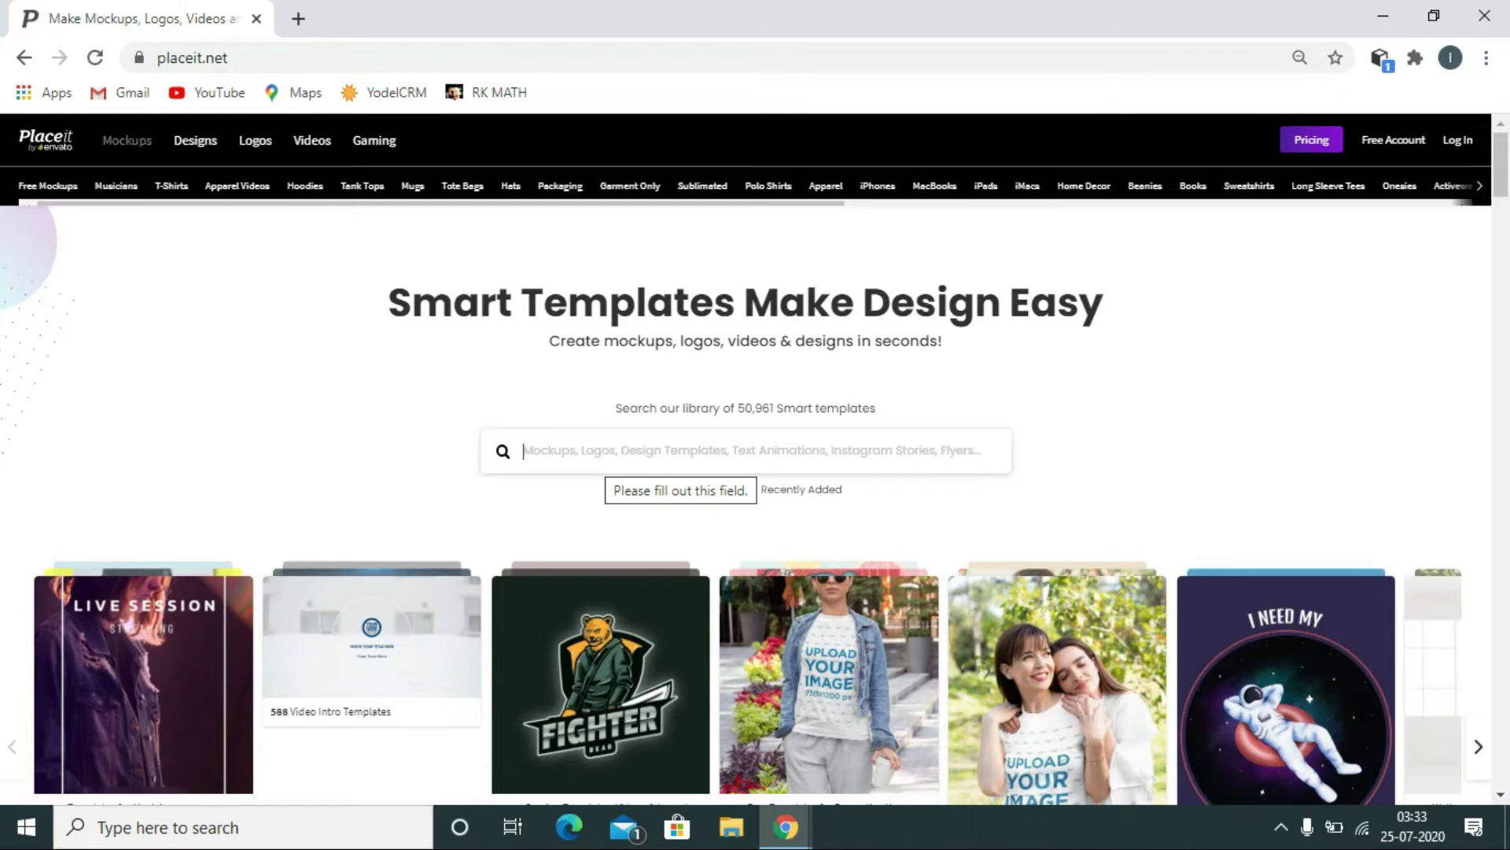
text(pubg logo)
key(Return)
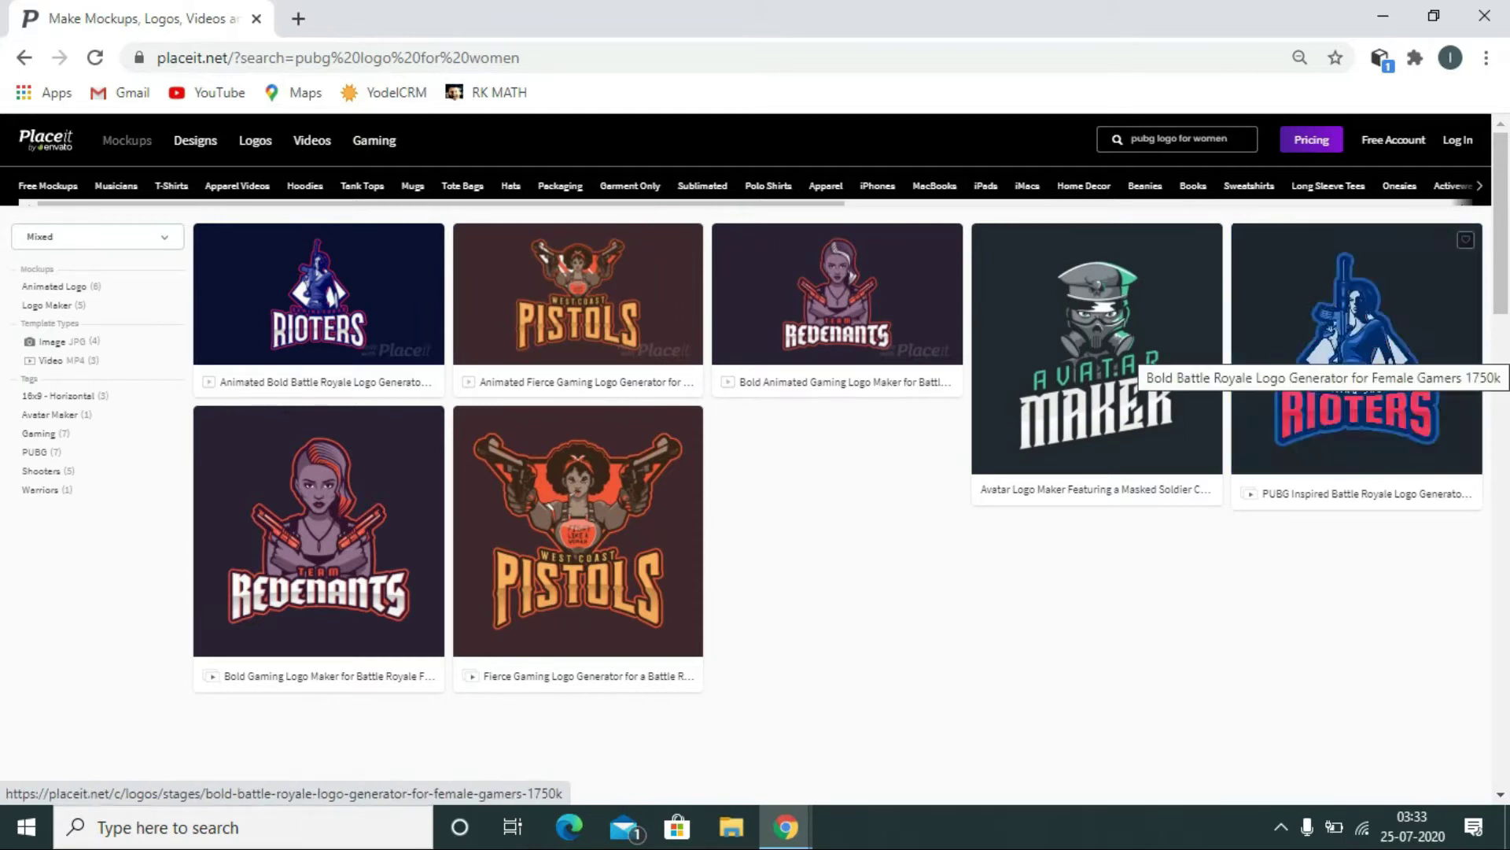
click(1357, 350)
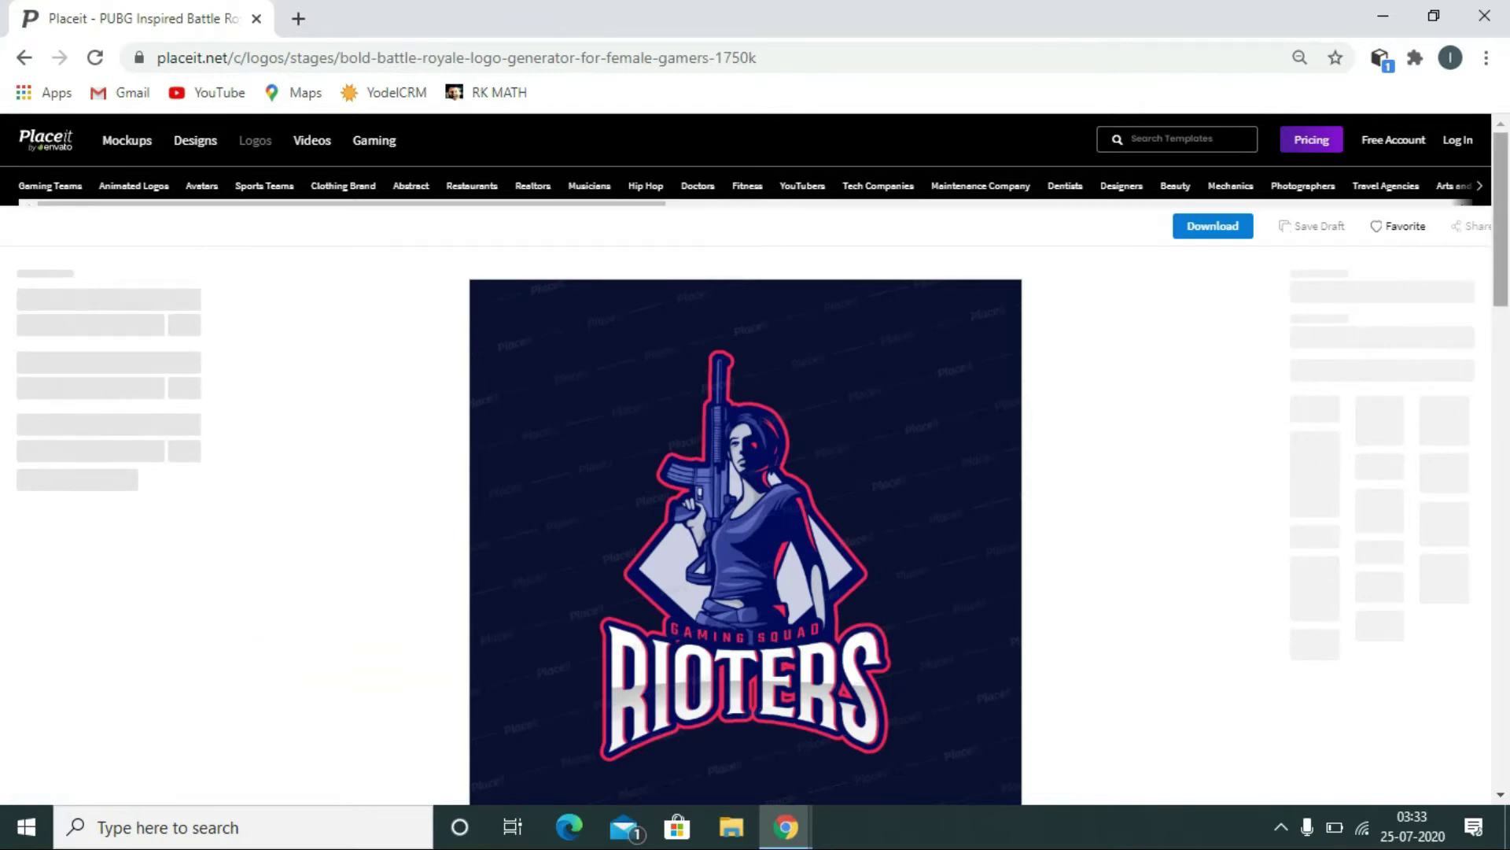
Replace the logo's GAMING SQUAD text with "maraton" and the RIOTERS text with "Runner".
scroll(746, 472, down, 2)
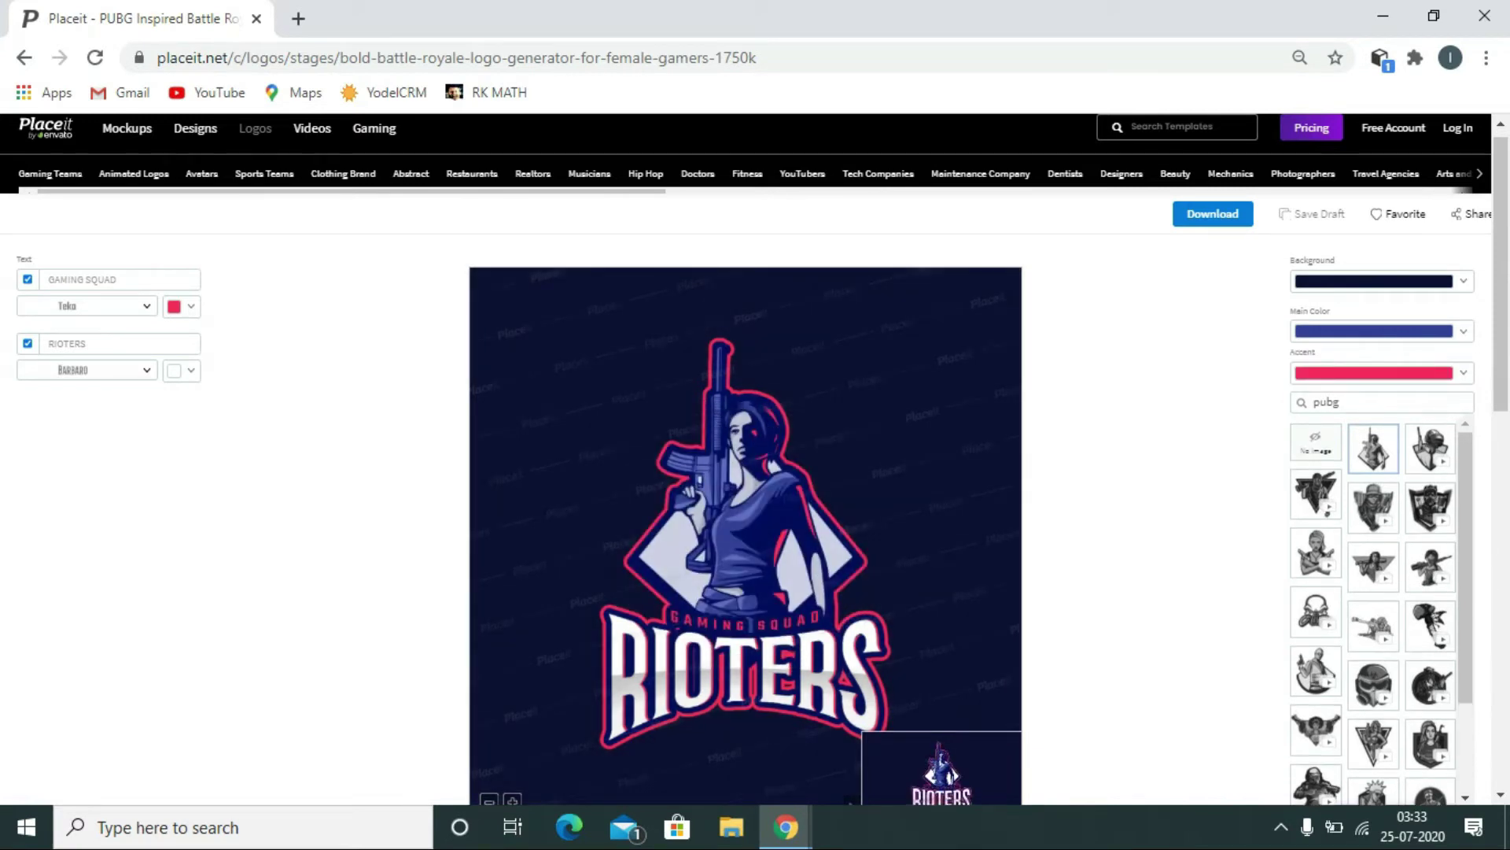
click(126, 280)
key(BackSpace)
key(BackSpace)
key(BackSpace)
key(BackSpace)
key(BackSpace)
key(BackSpace)
key(BackSpace)
key(BackSpace)
key(BackSpace)
key(BackSpace)
key(BackSpace)
key(BackSpace)
text(mar)
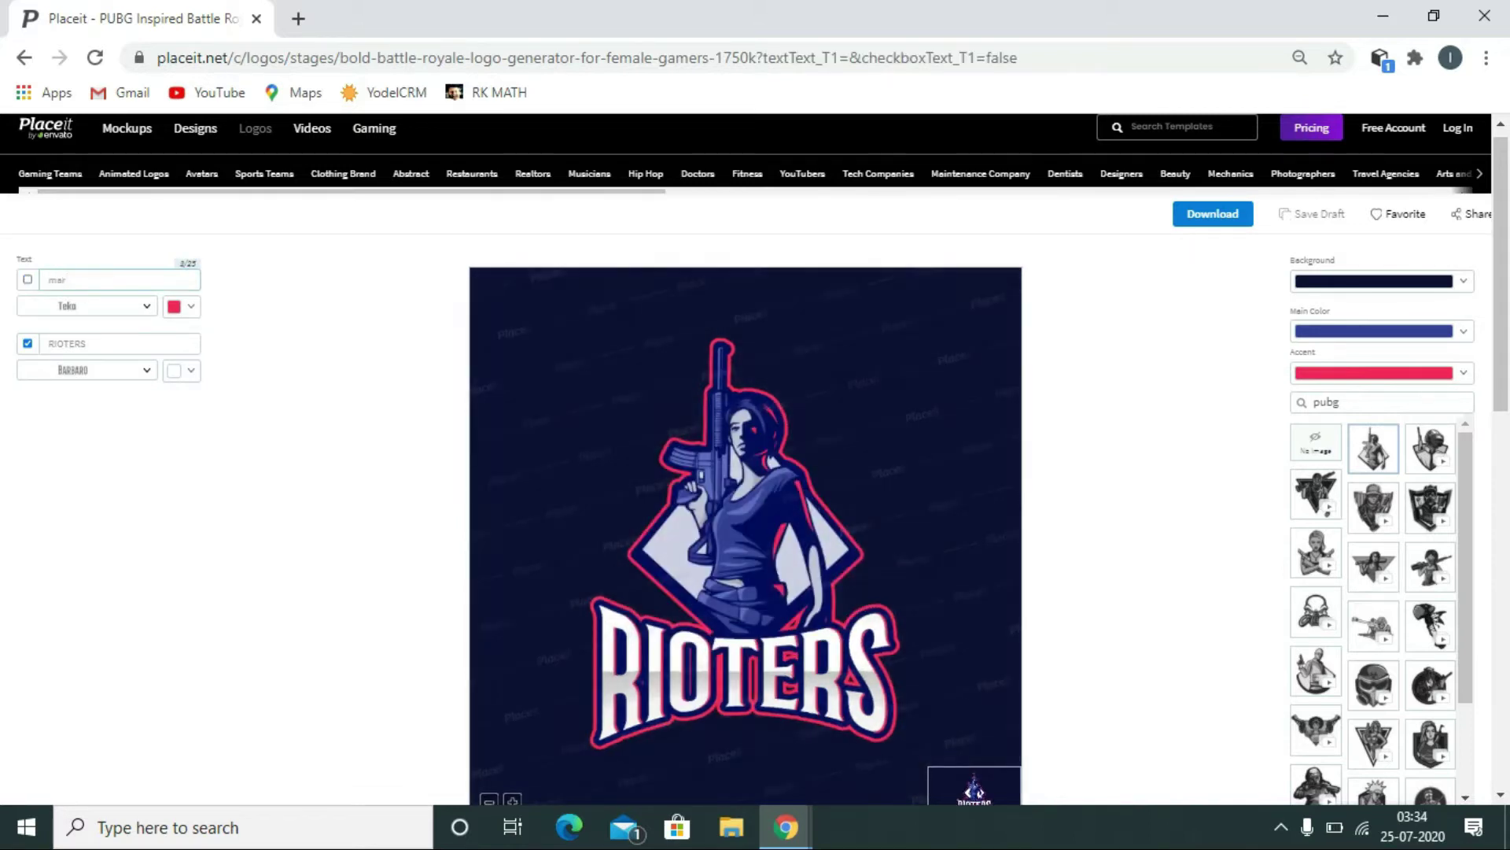
text(ato)
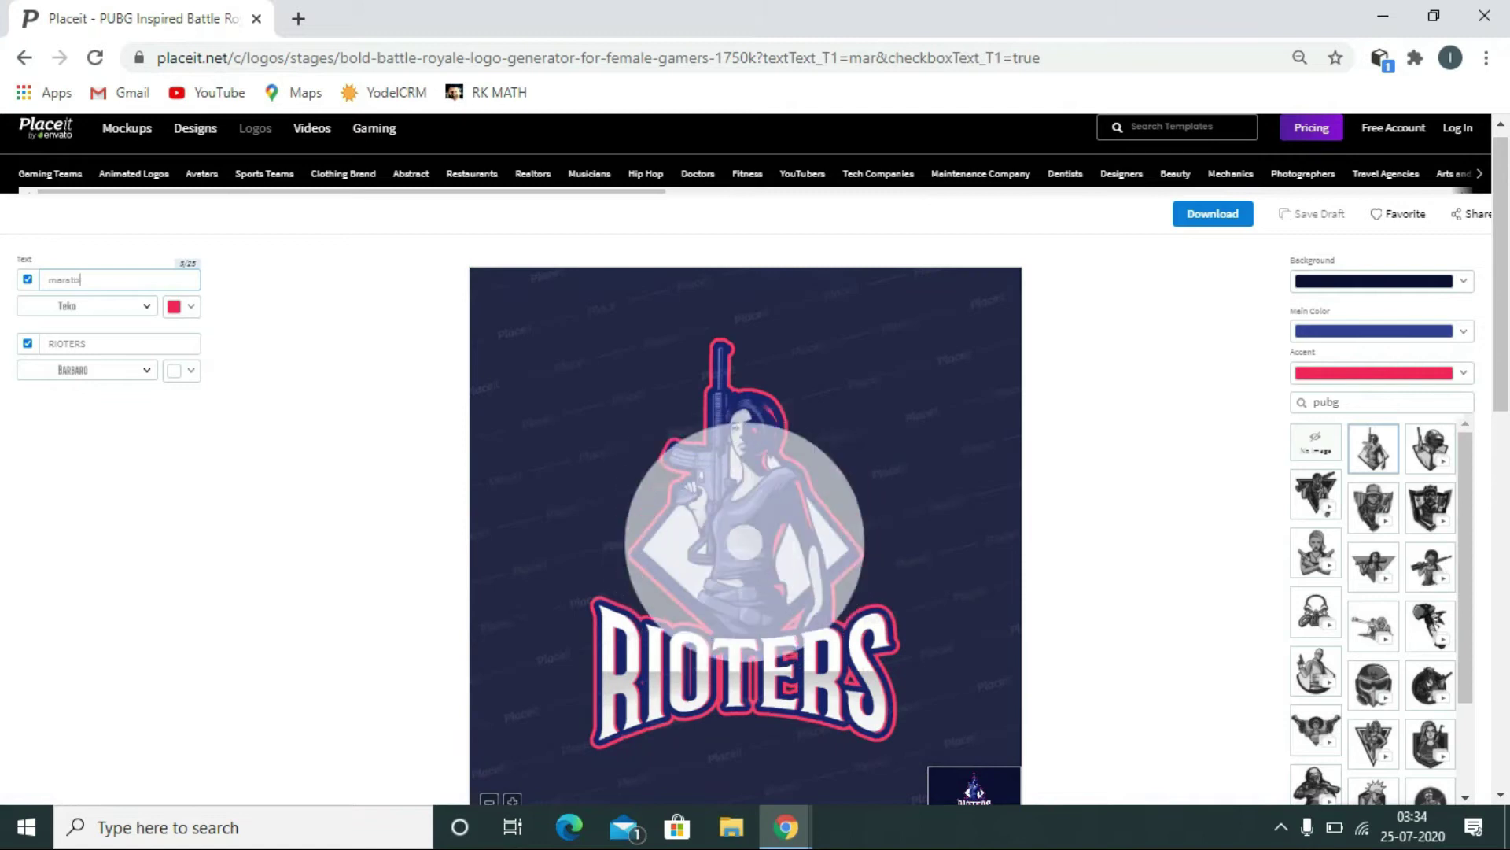
text(n)
key(Tab)
text(Runner)
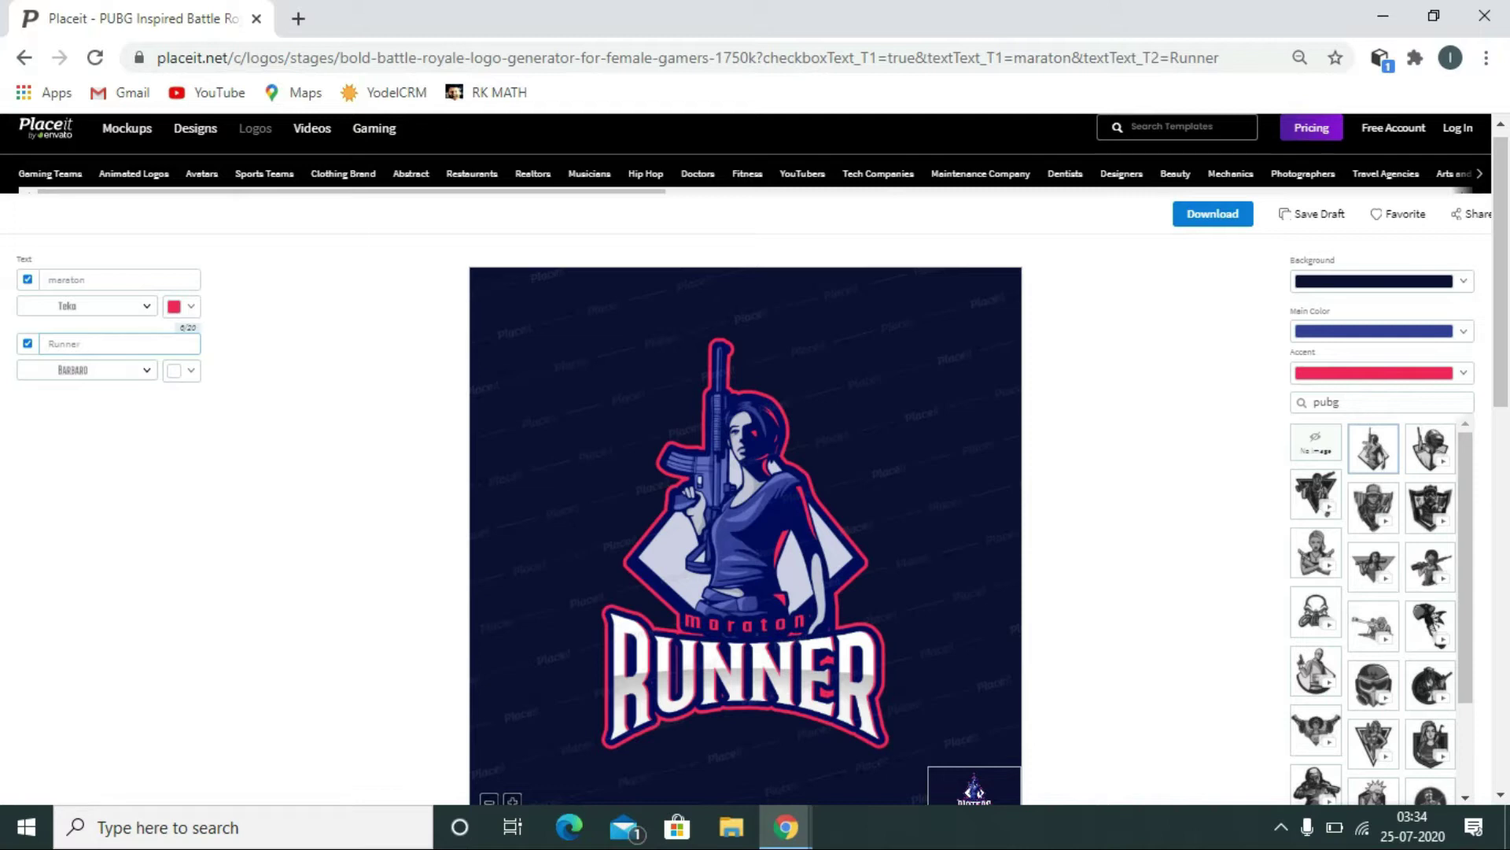
Set the logo's background color to medium gray.
scroll(755, 458, down, 1)
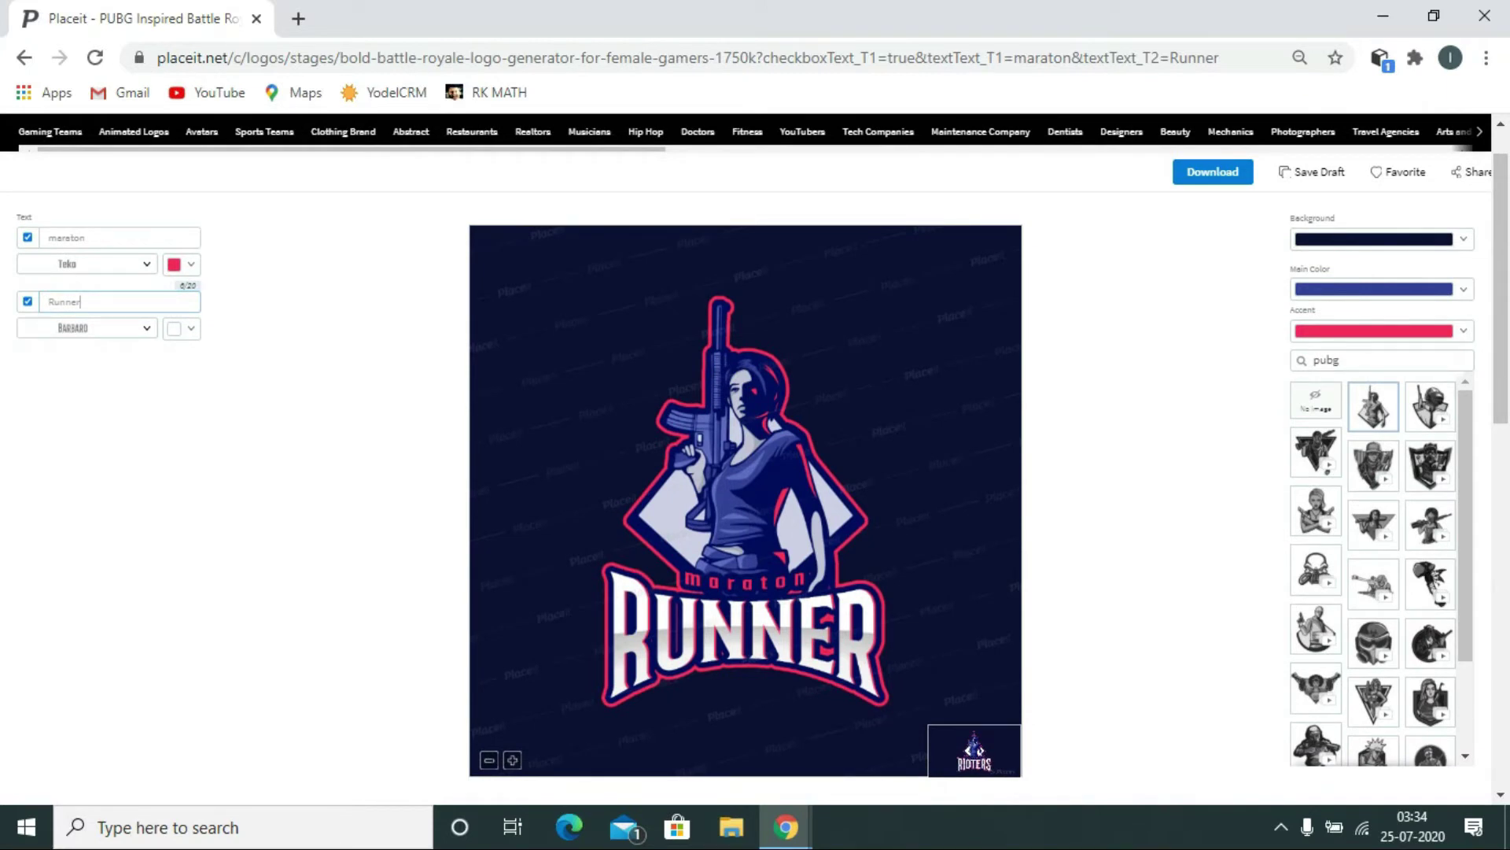
click(1463, 239)
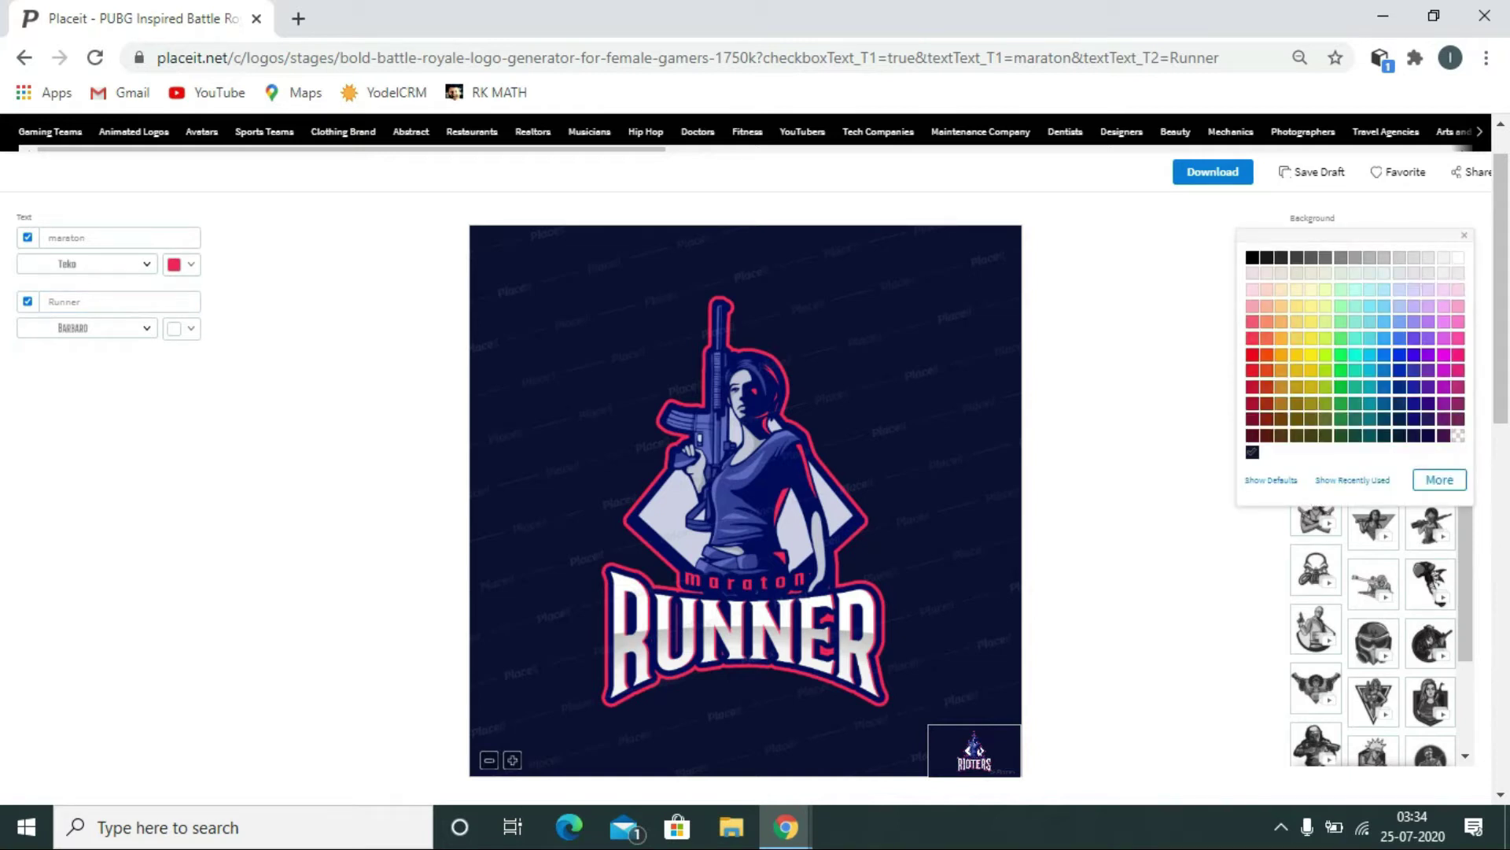
click(1326, 258)
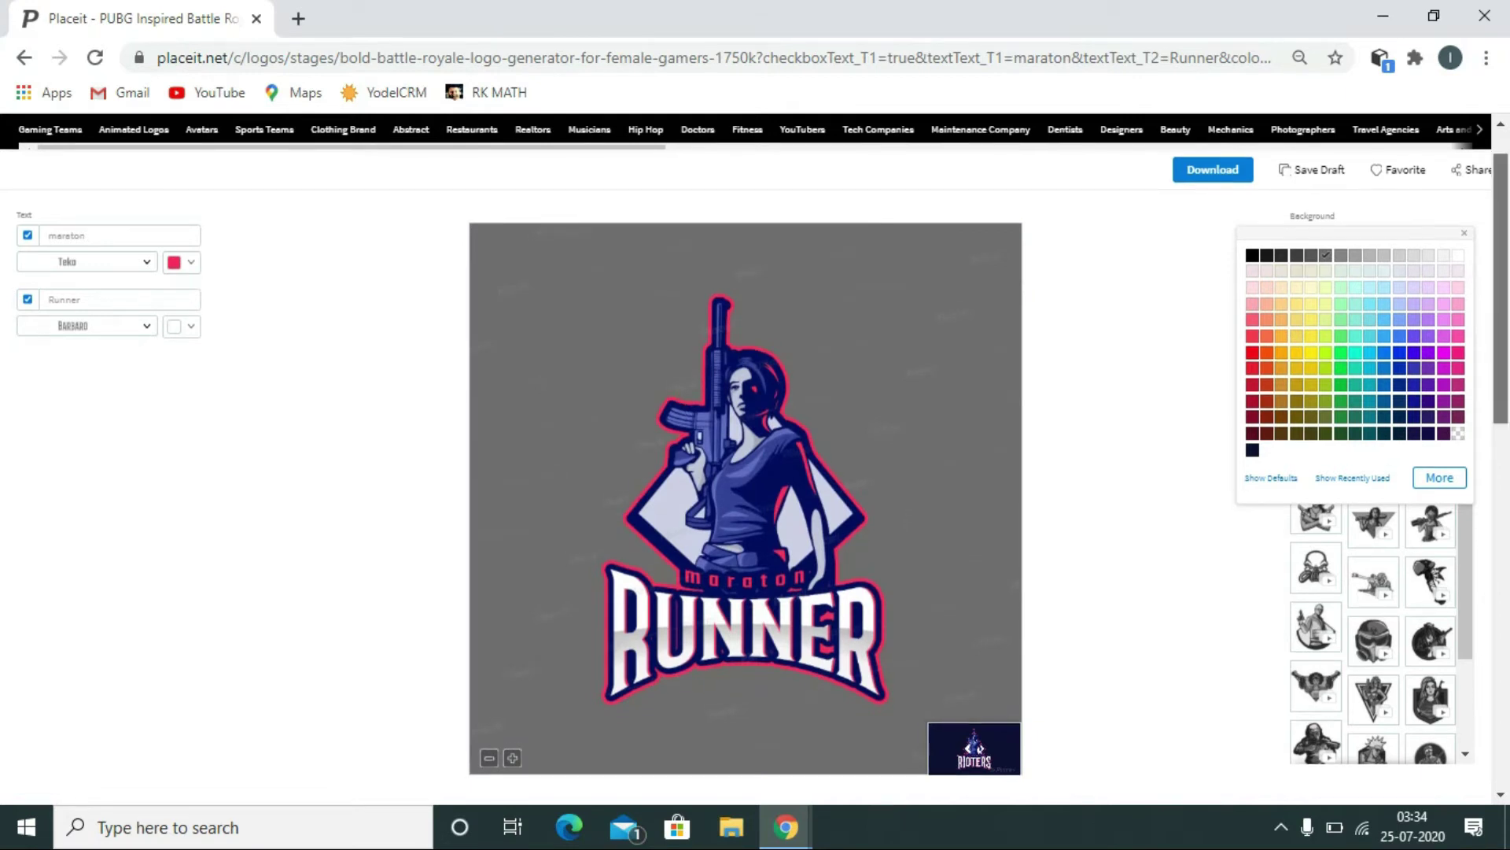
scroll(756, 444, down, 1)
click(1340, 221)
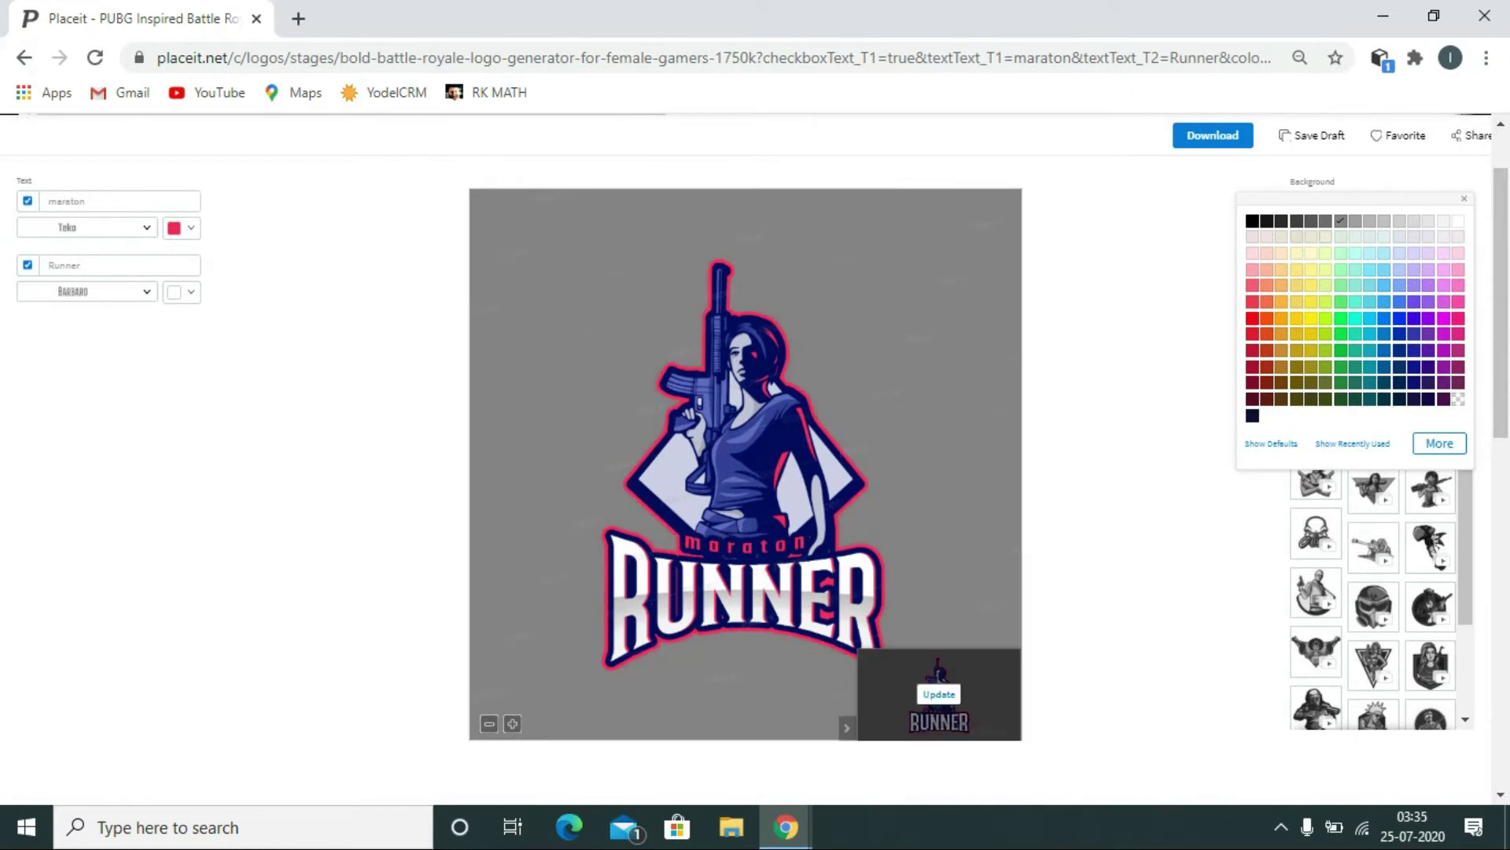
click(1463, 199)
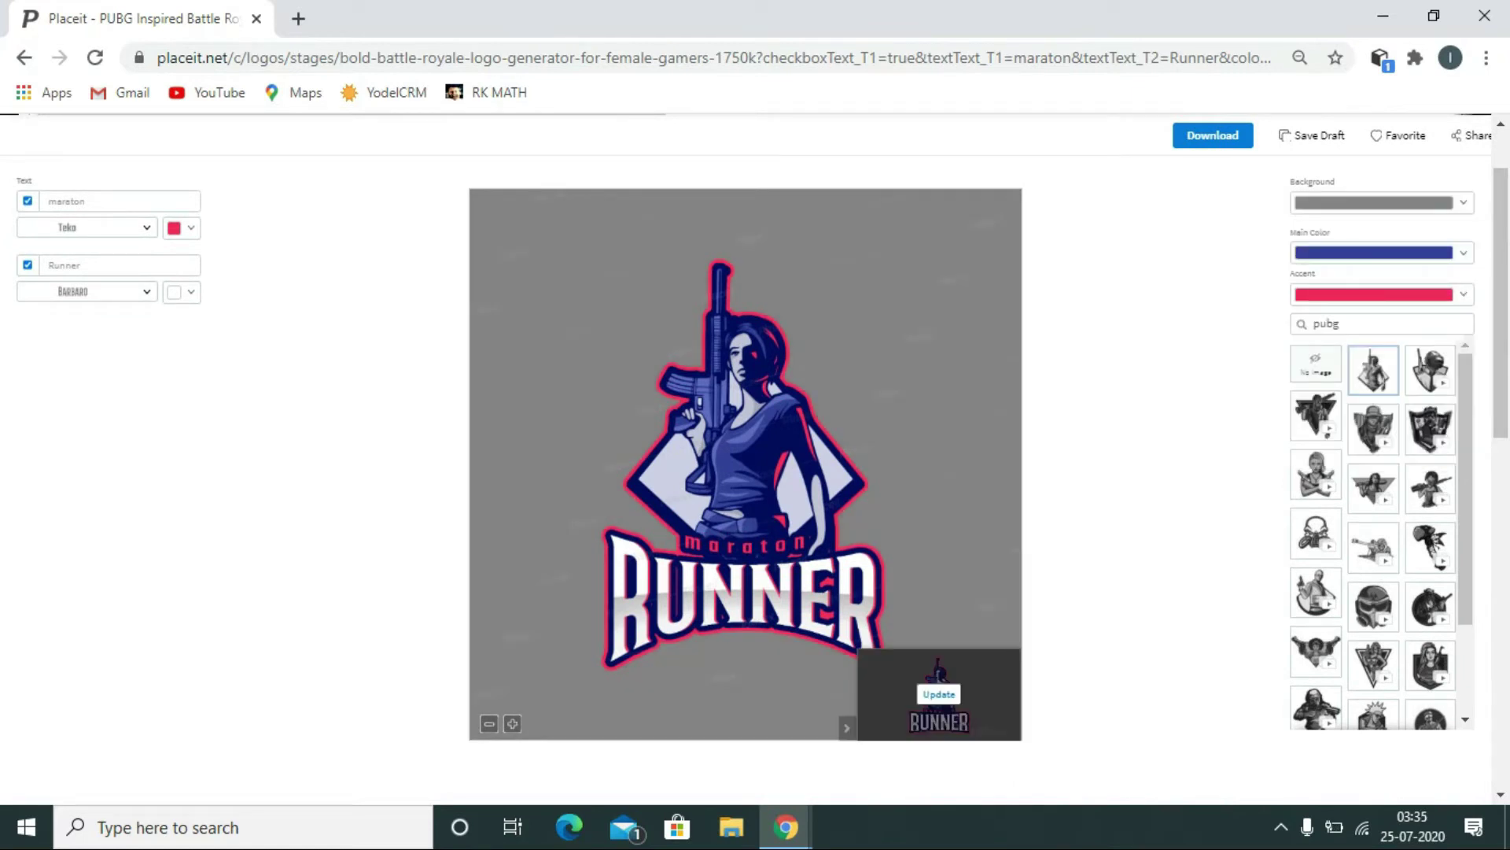
Change the logo's main color to a very dark navy blue.
click(1463, 253)
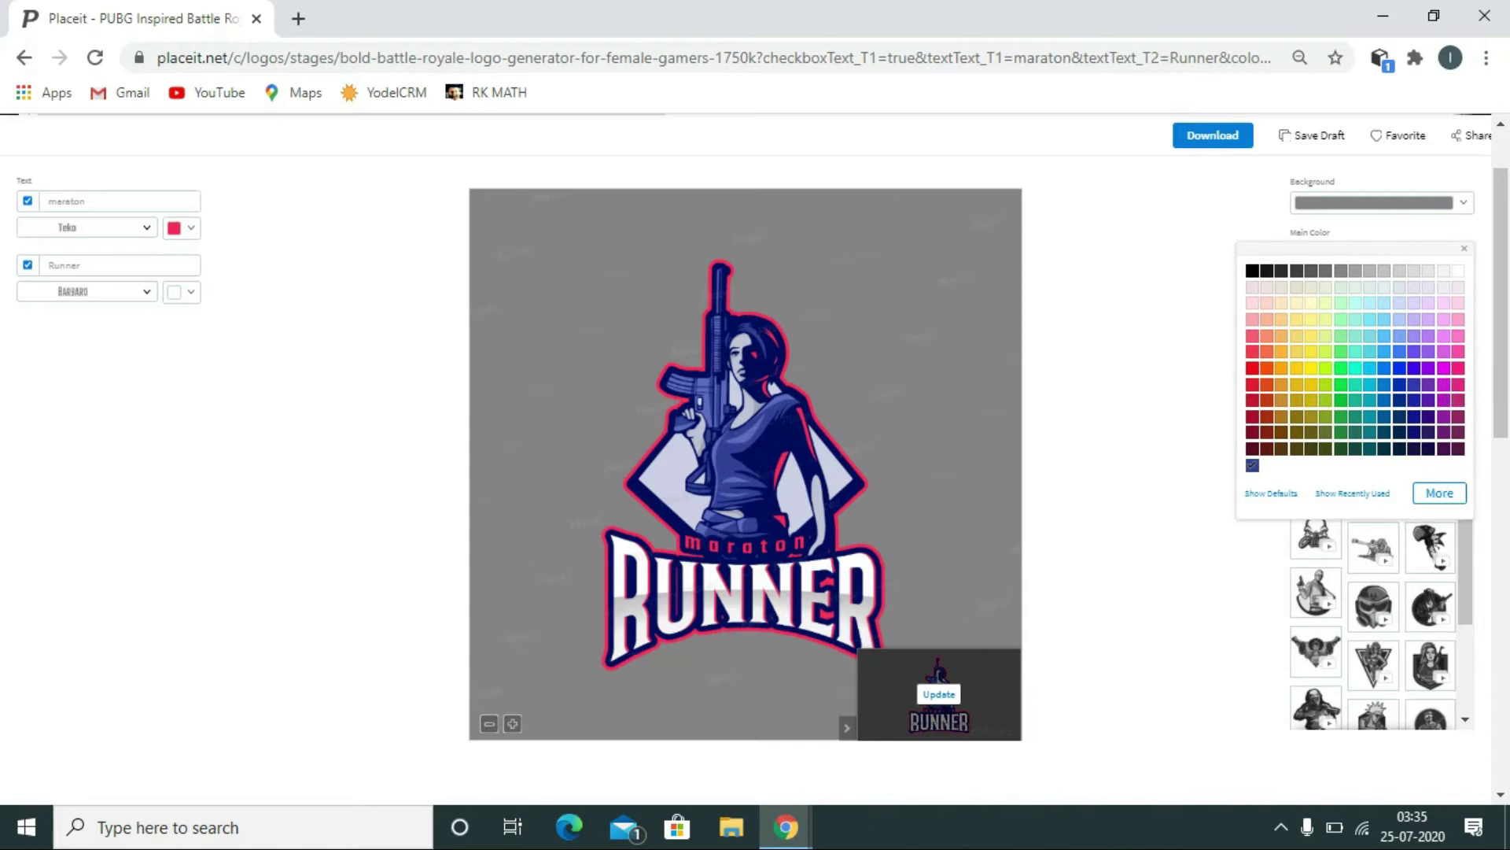
click(1429, 448)
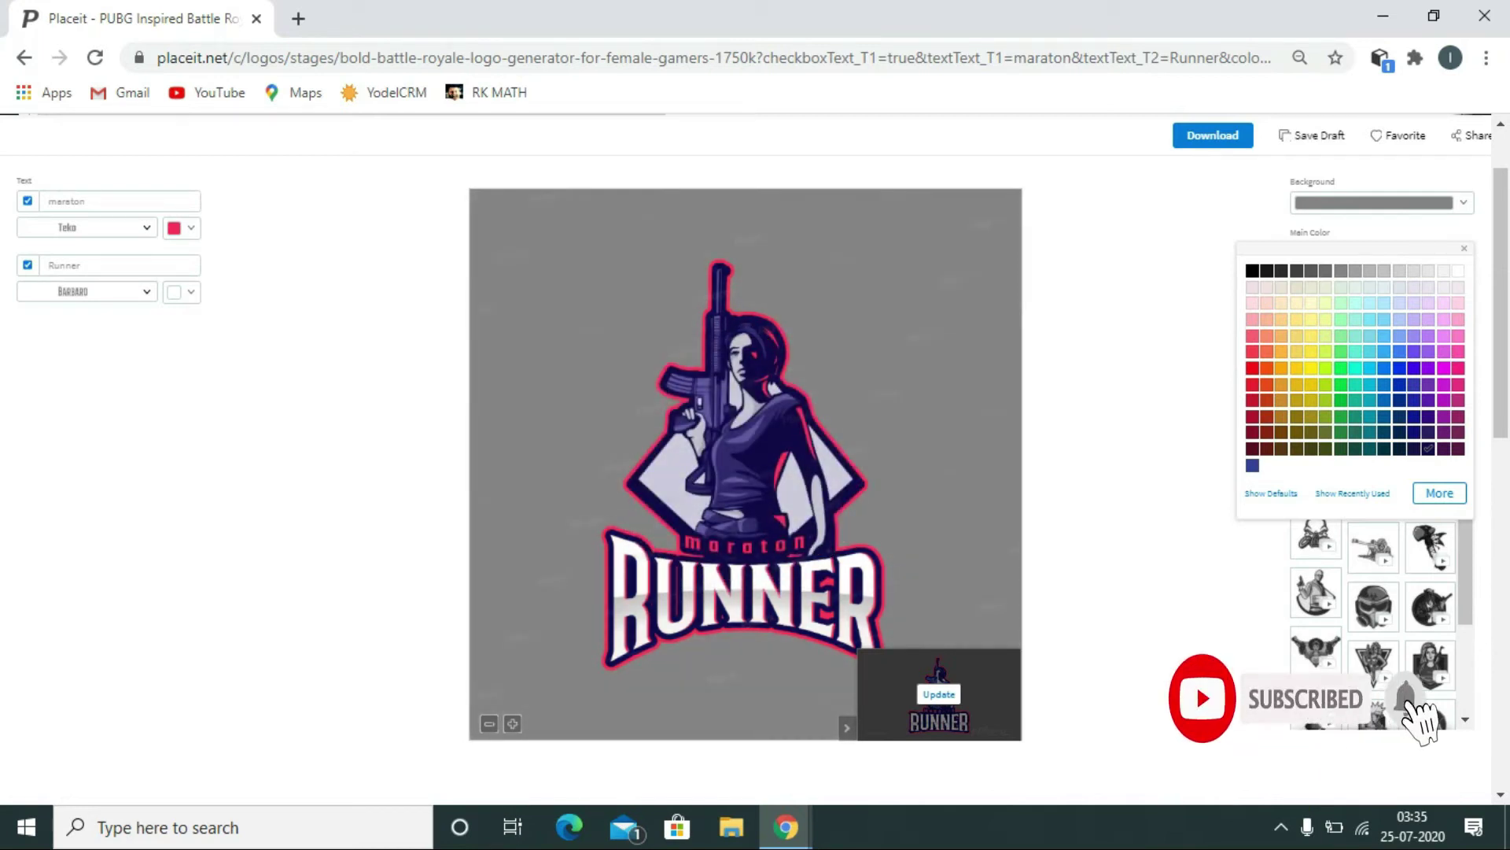
click(1464, 248)
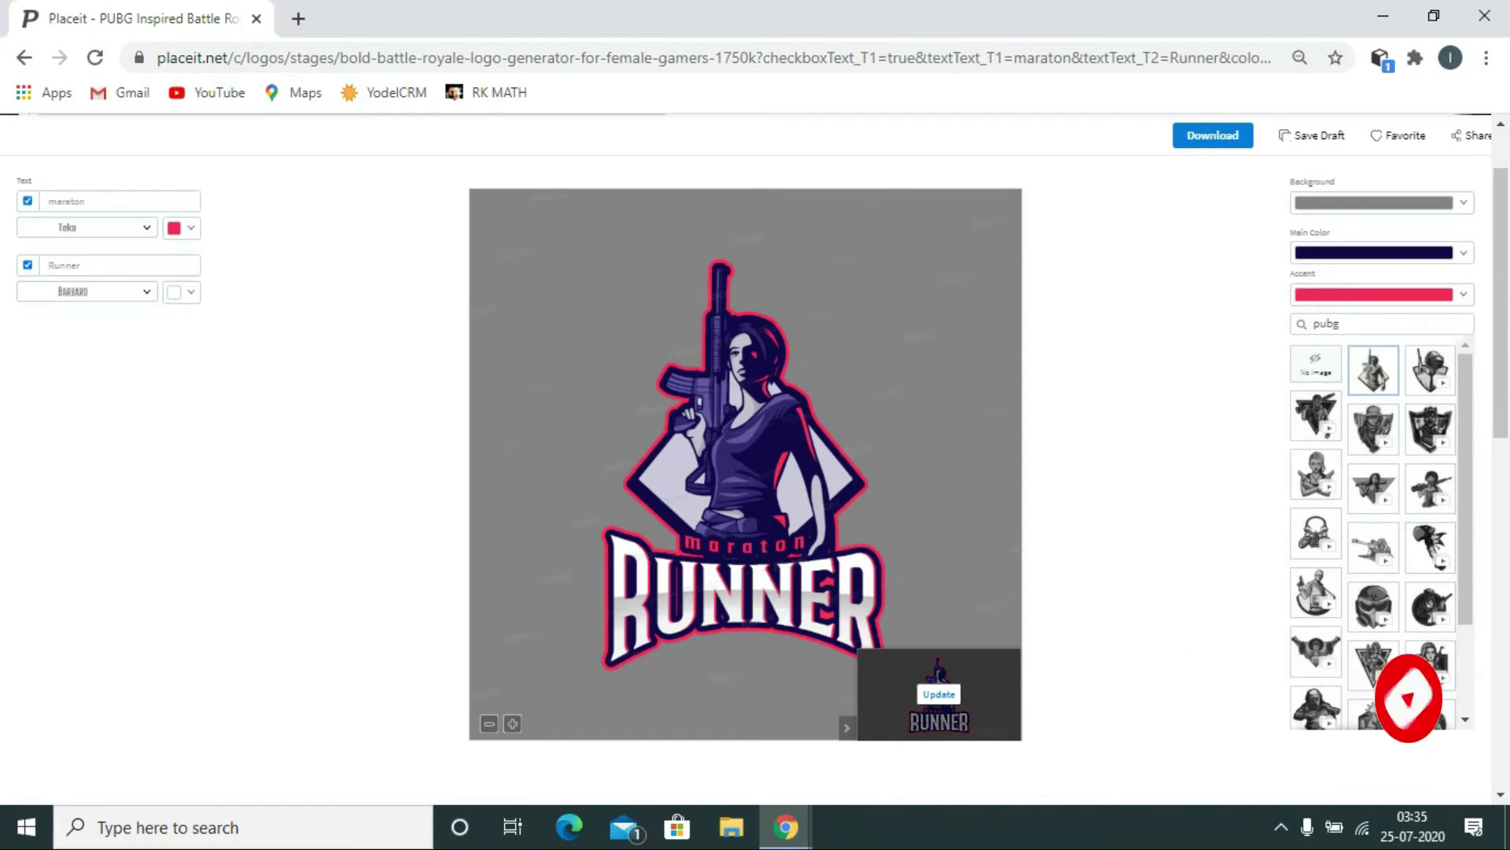
Set the logo's accent color and the "maraton" text color to the same orange.
click(1463, 294)
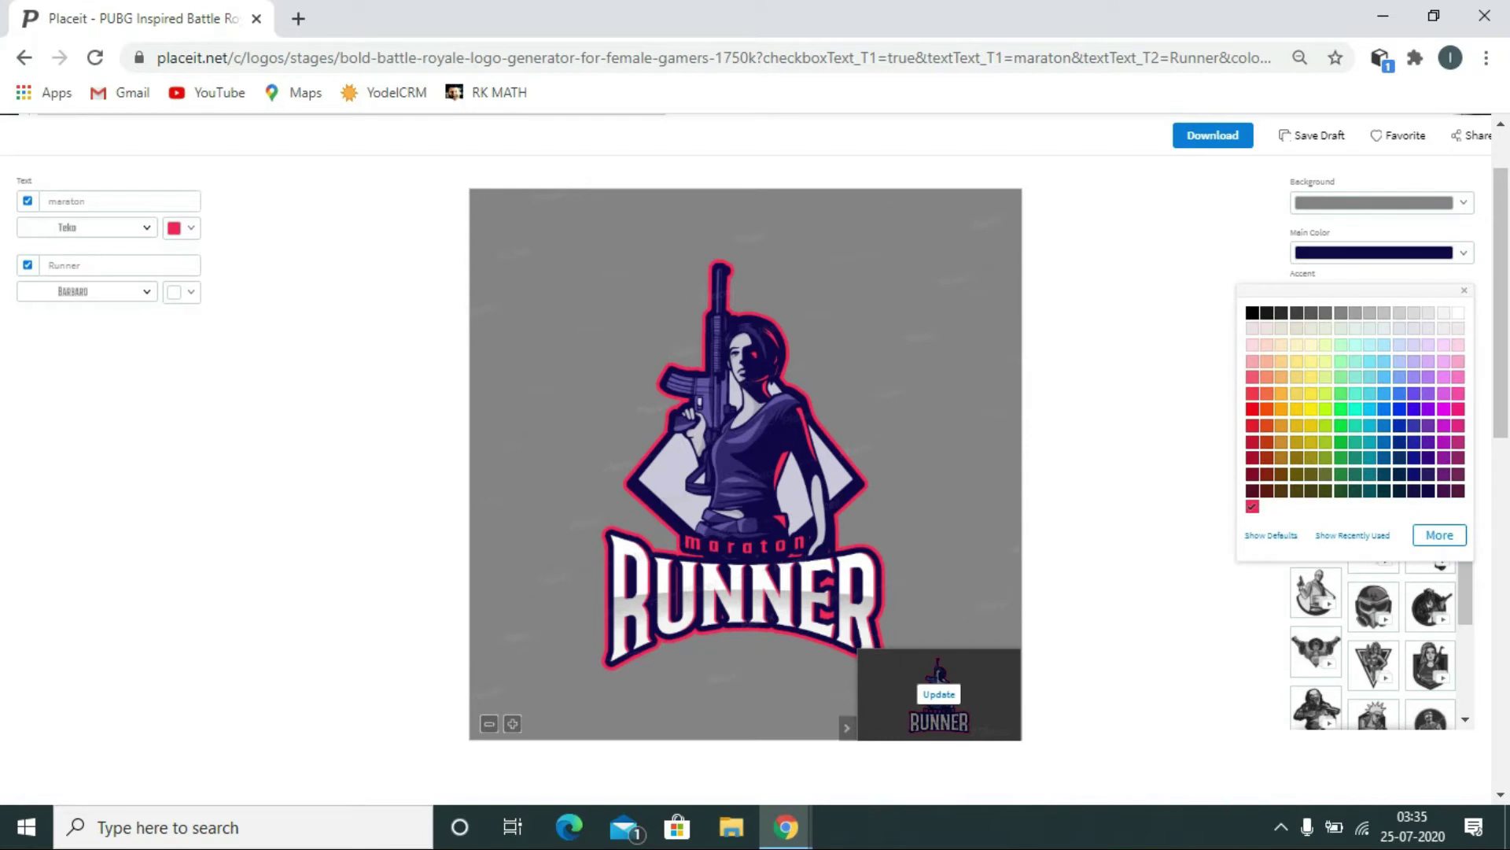
click(1281, 409)
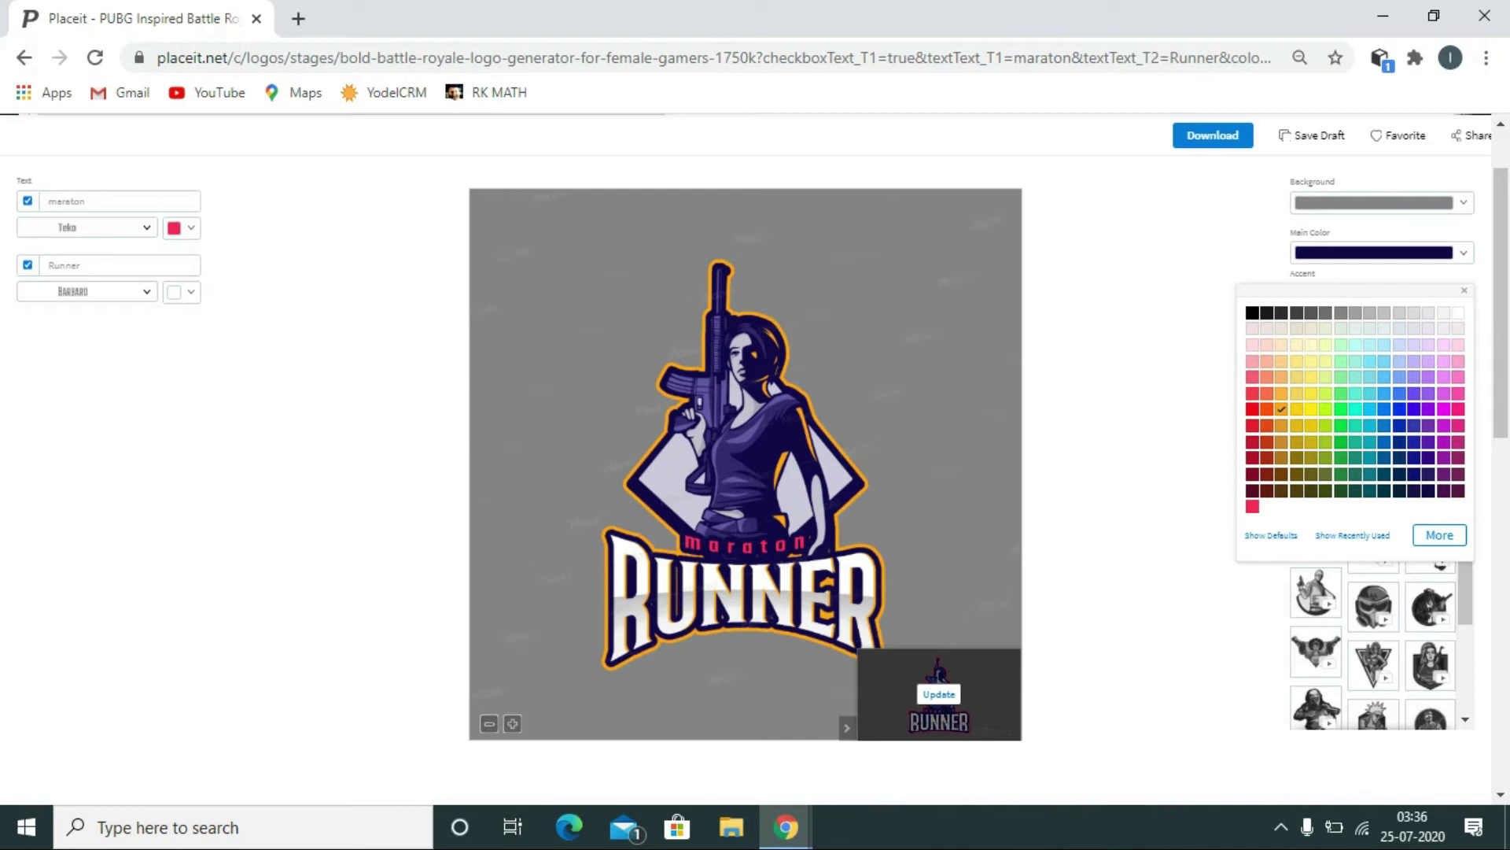
click(181, 228)
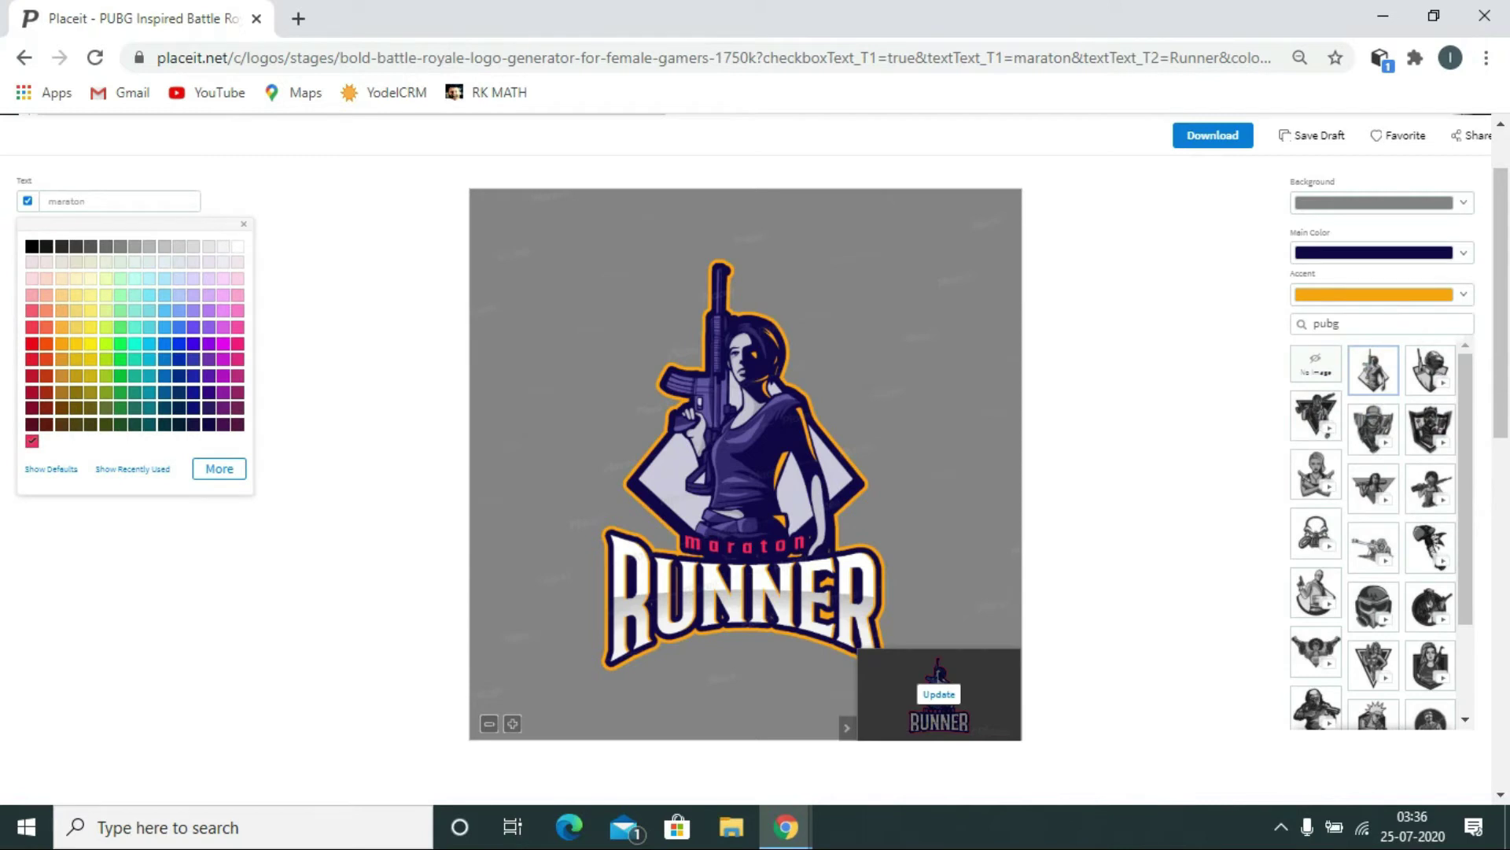
click(62, 344)
click(244, 224)
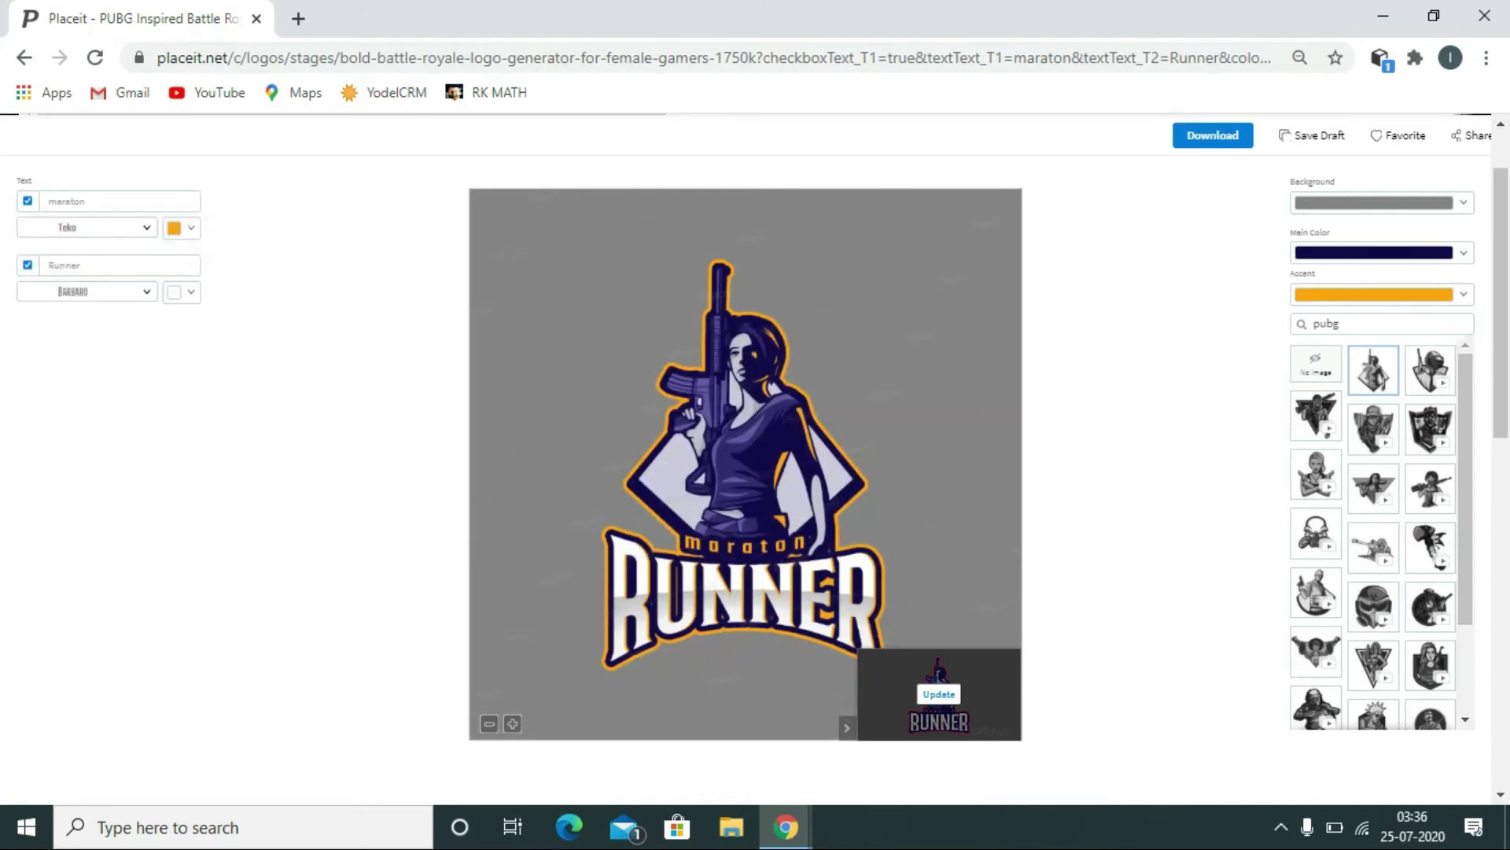
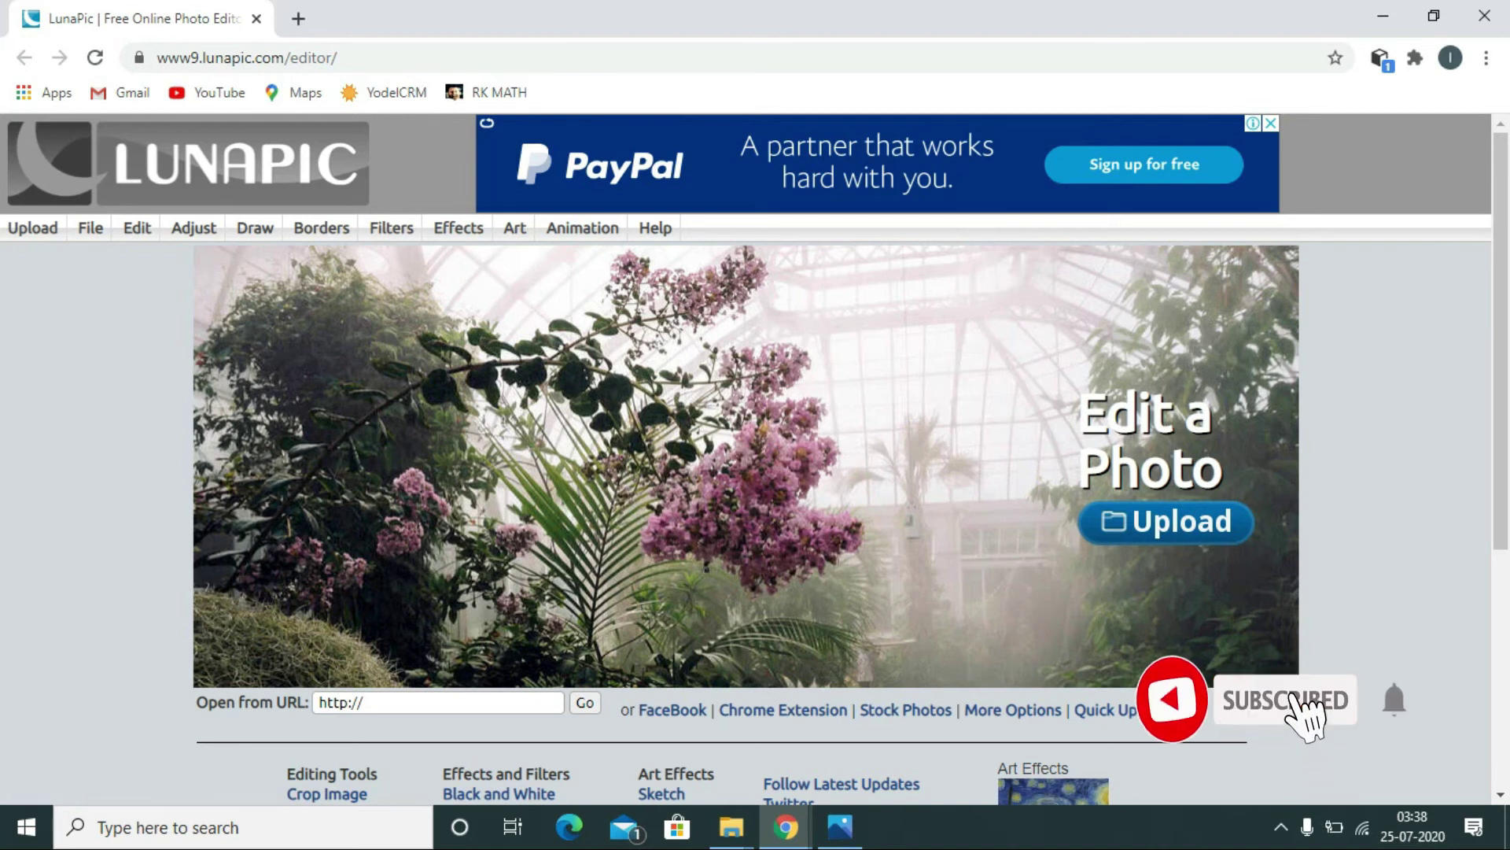
Upload the customized Runner logo image into the online photo editor.
click(1166, 522)
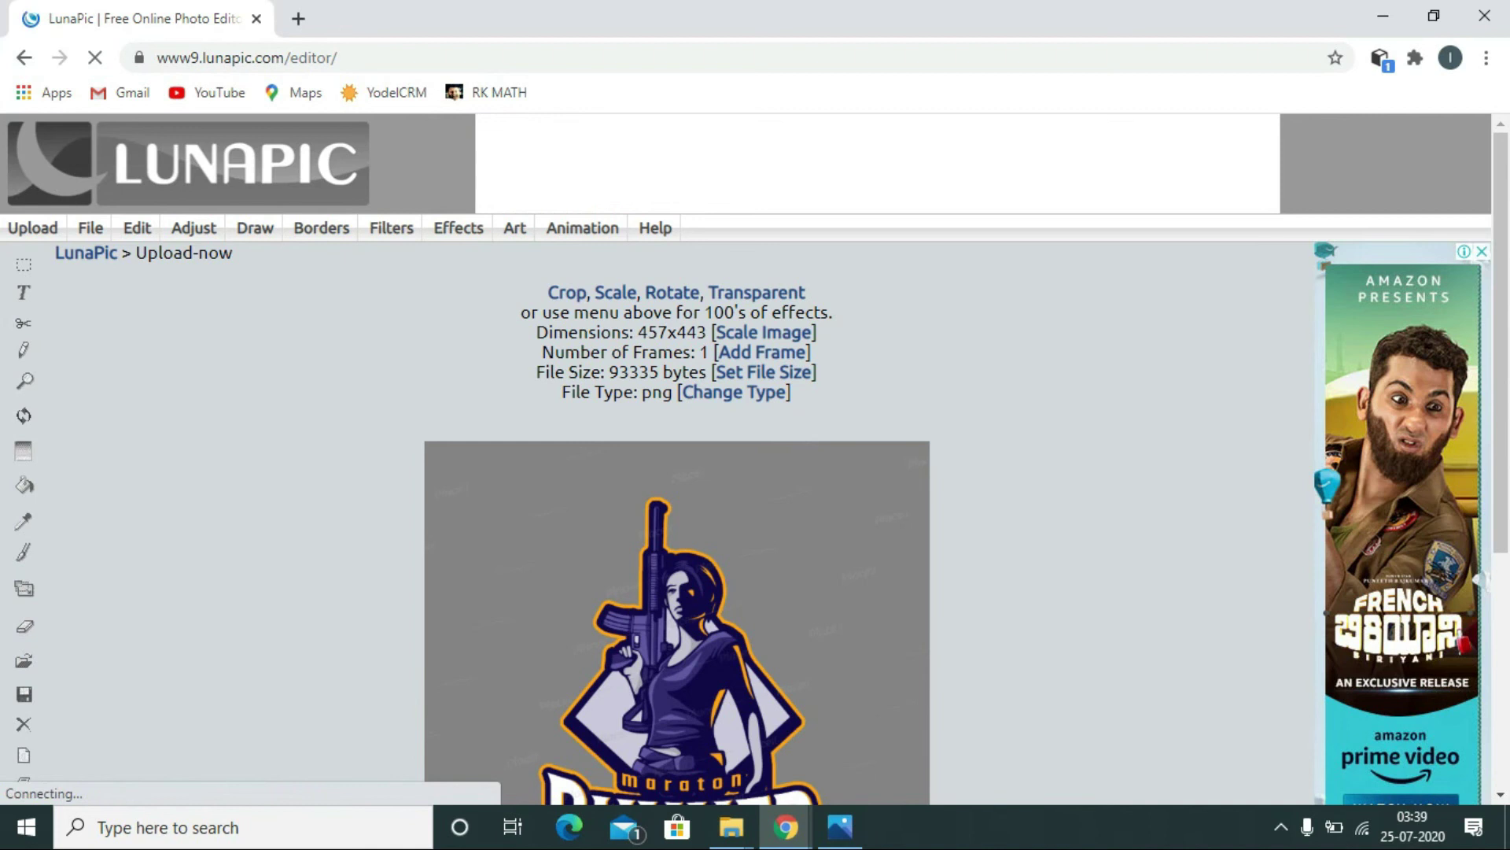
scroll(755, 458, down, 1)
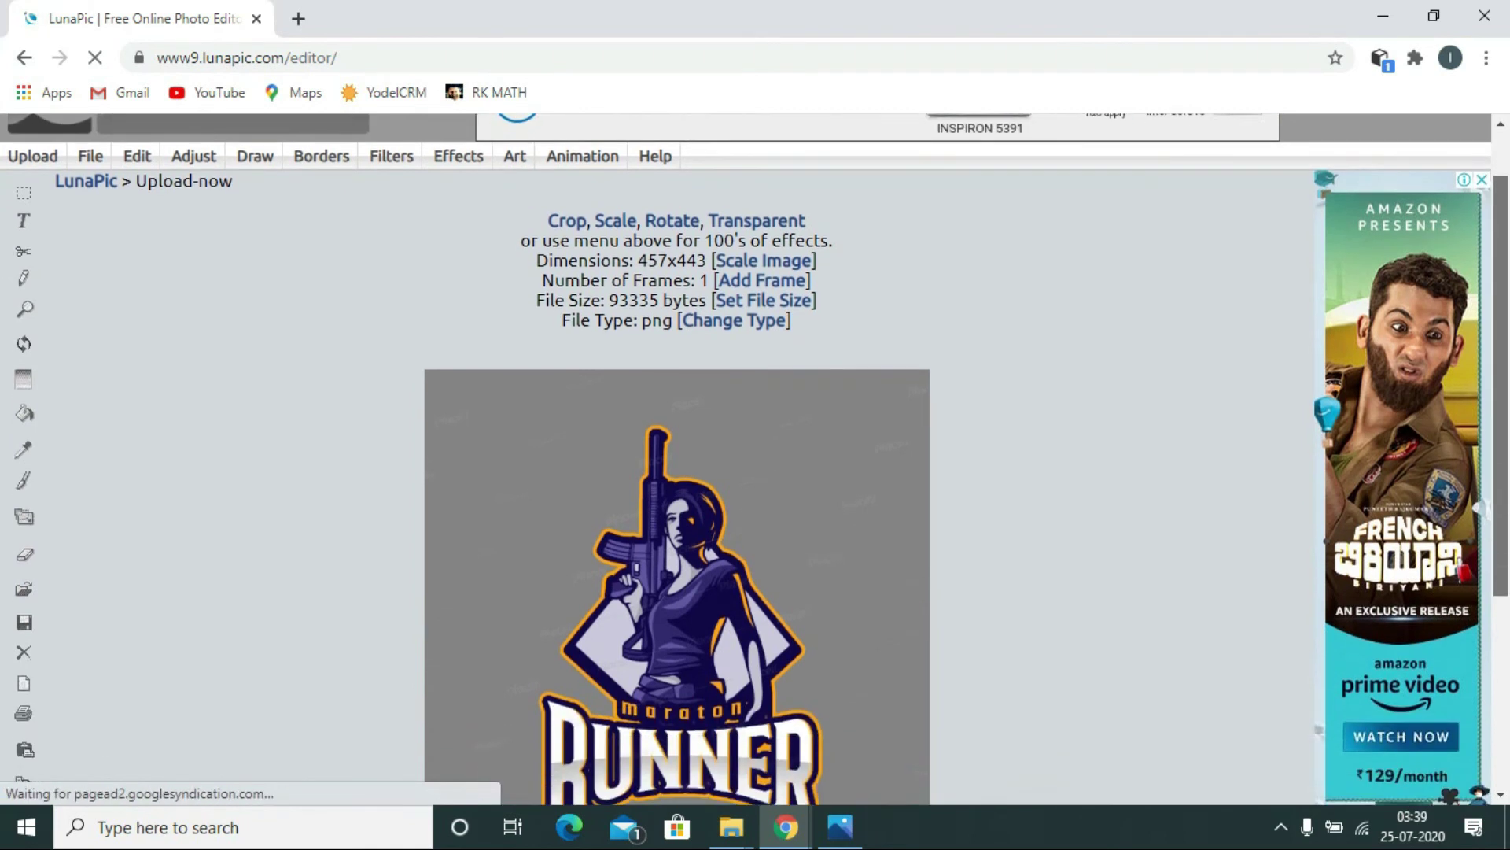
scroll(755, 459, down, 1)
scroll(755, 459, up, 1)
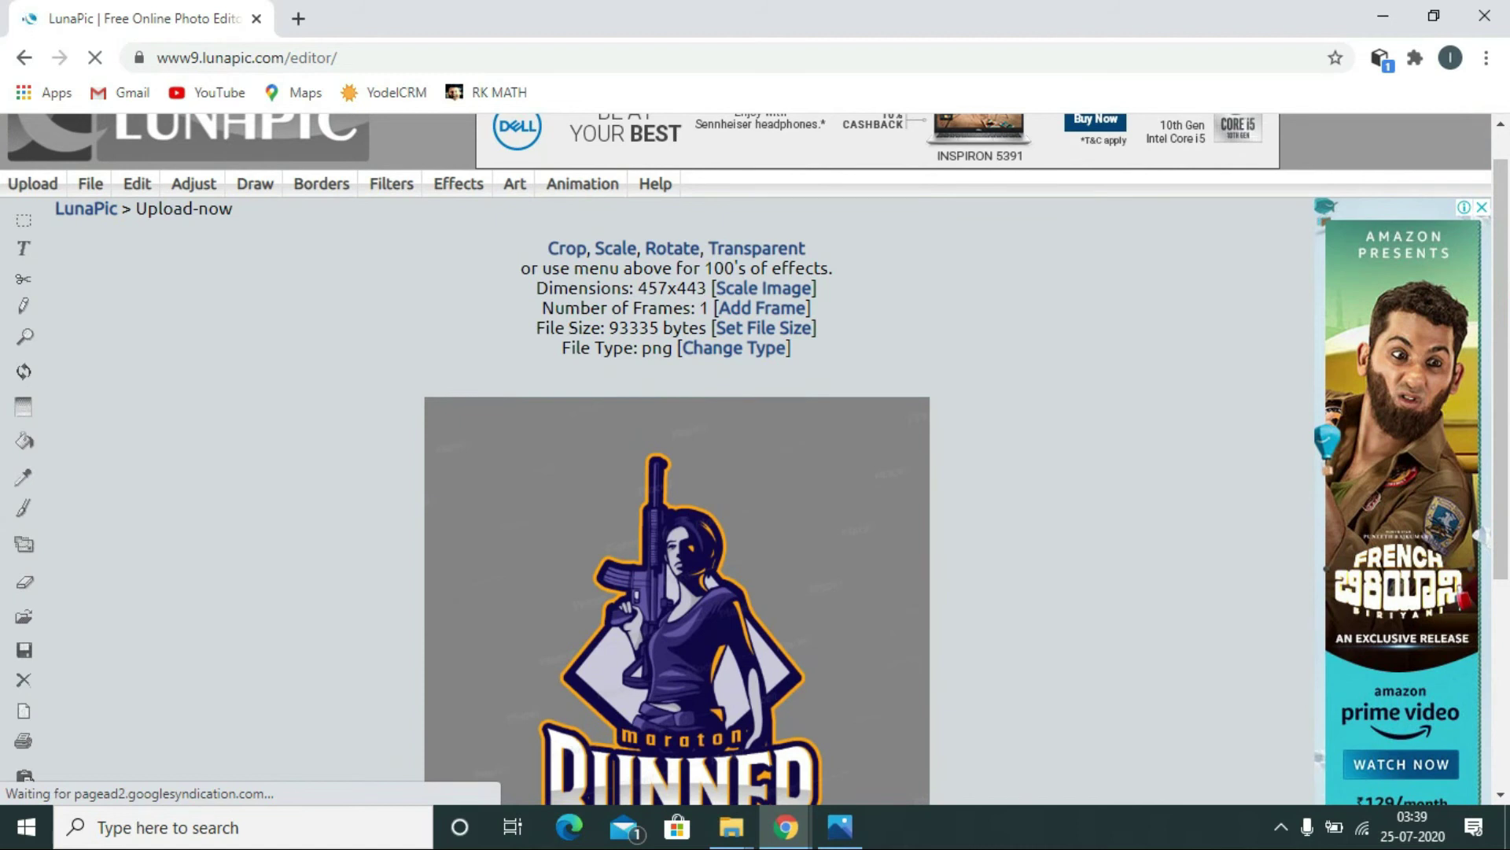
Make the logo image's gray background transparent with the Transparent Background tool.
click(137, 184)
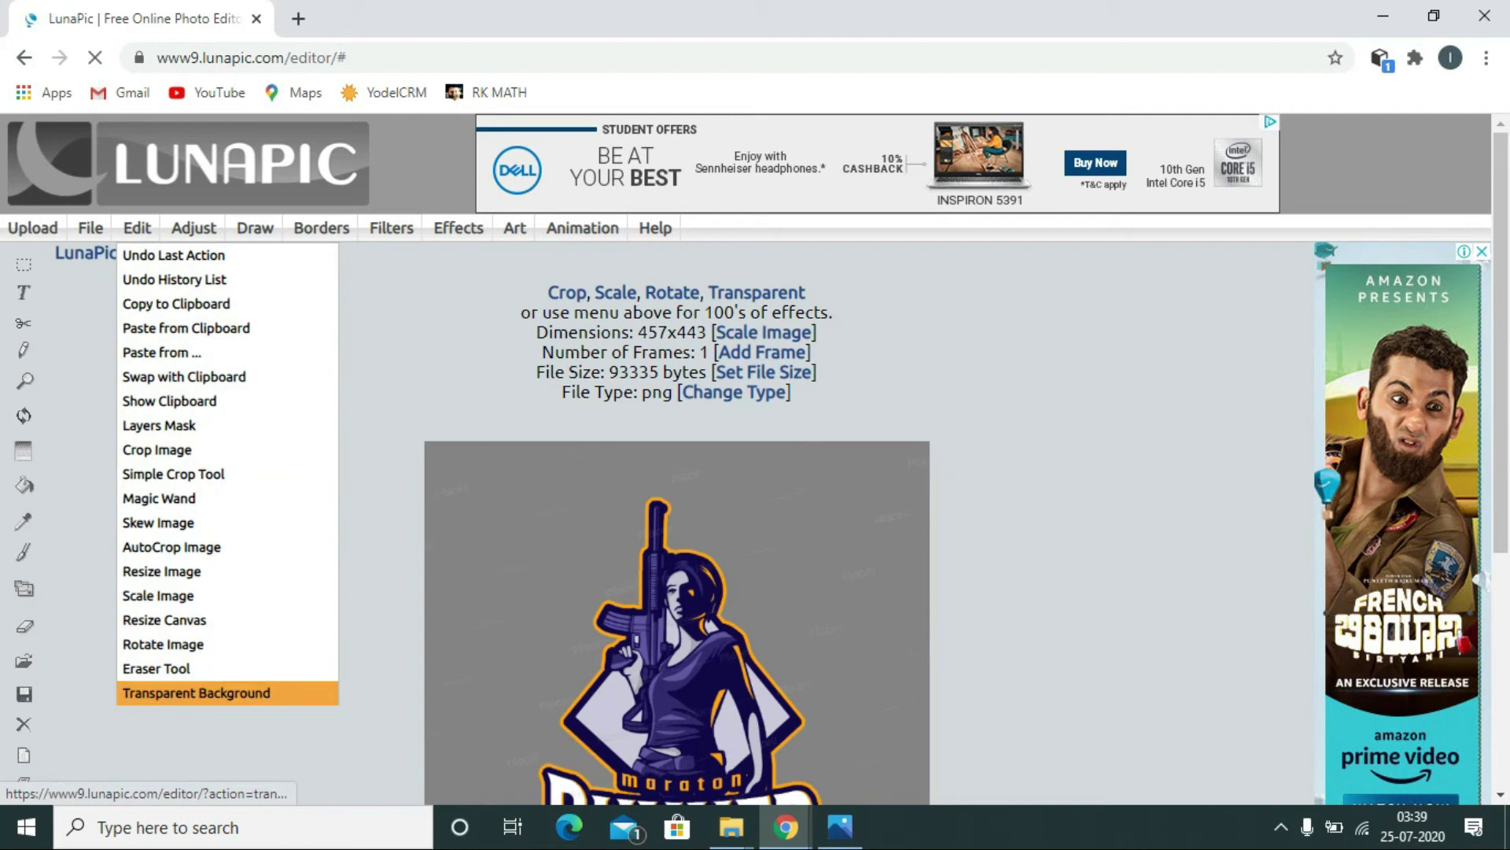
click(196, 692)
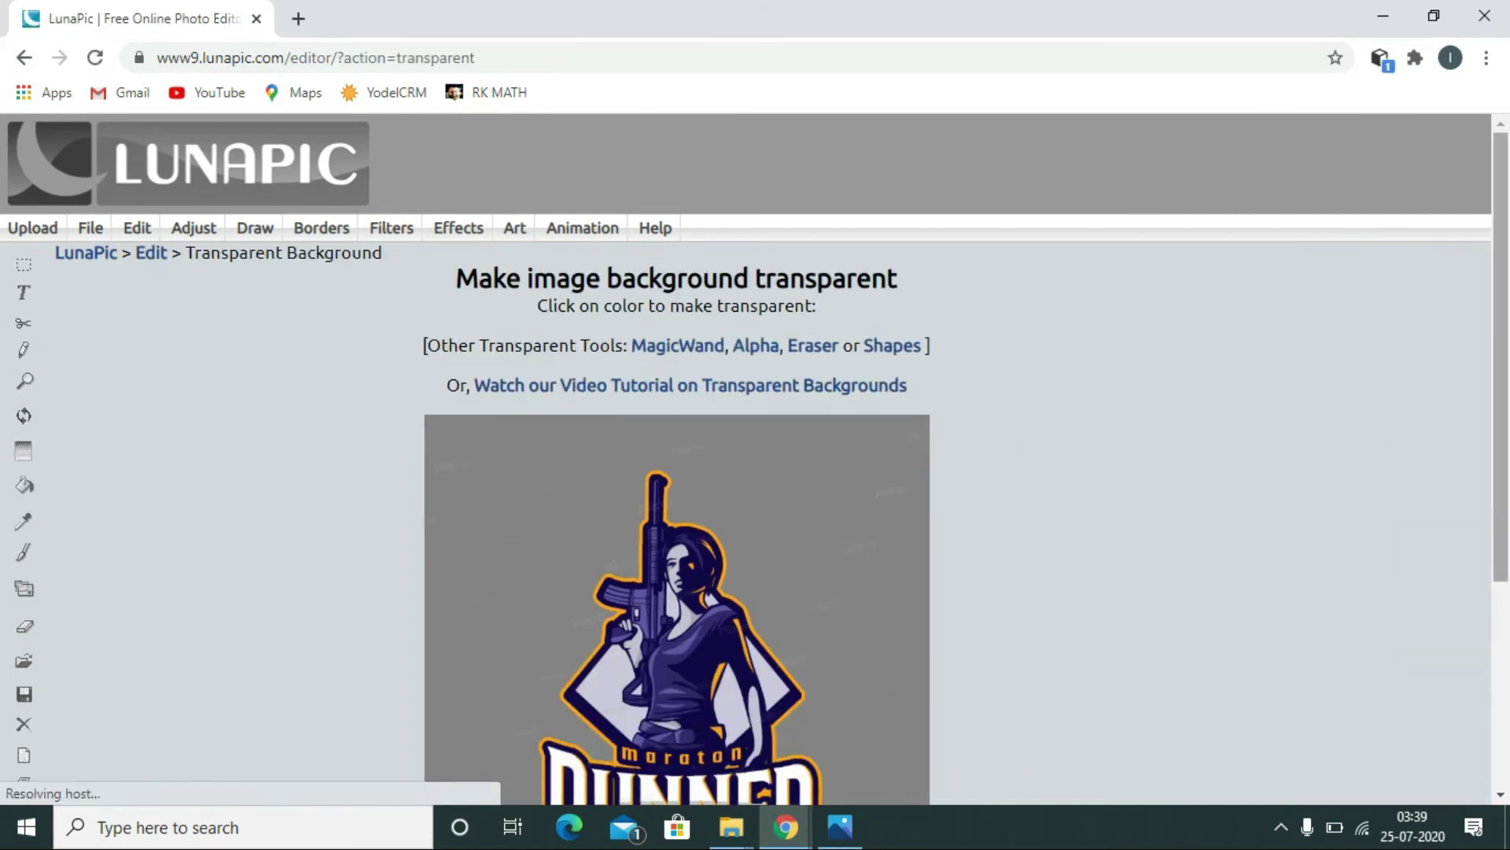
scroll(755, 459, down, 2)
scroll(755, 458, down, 2)
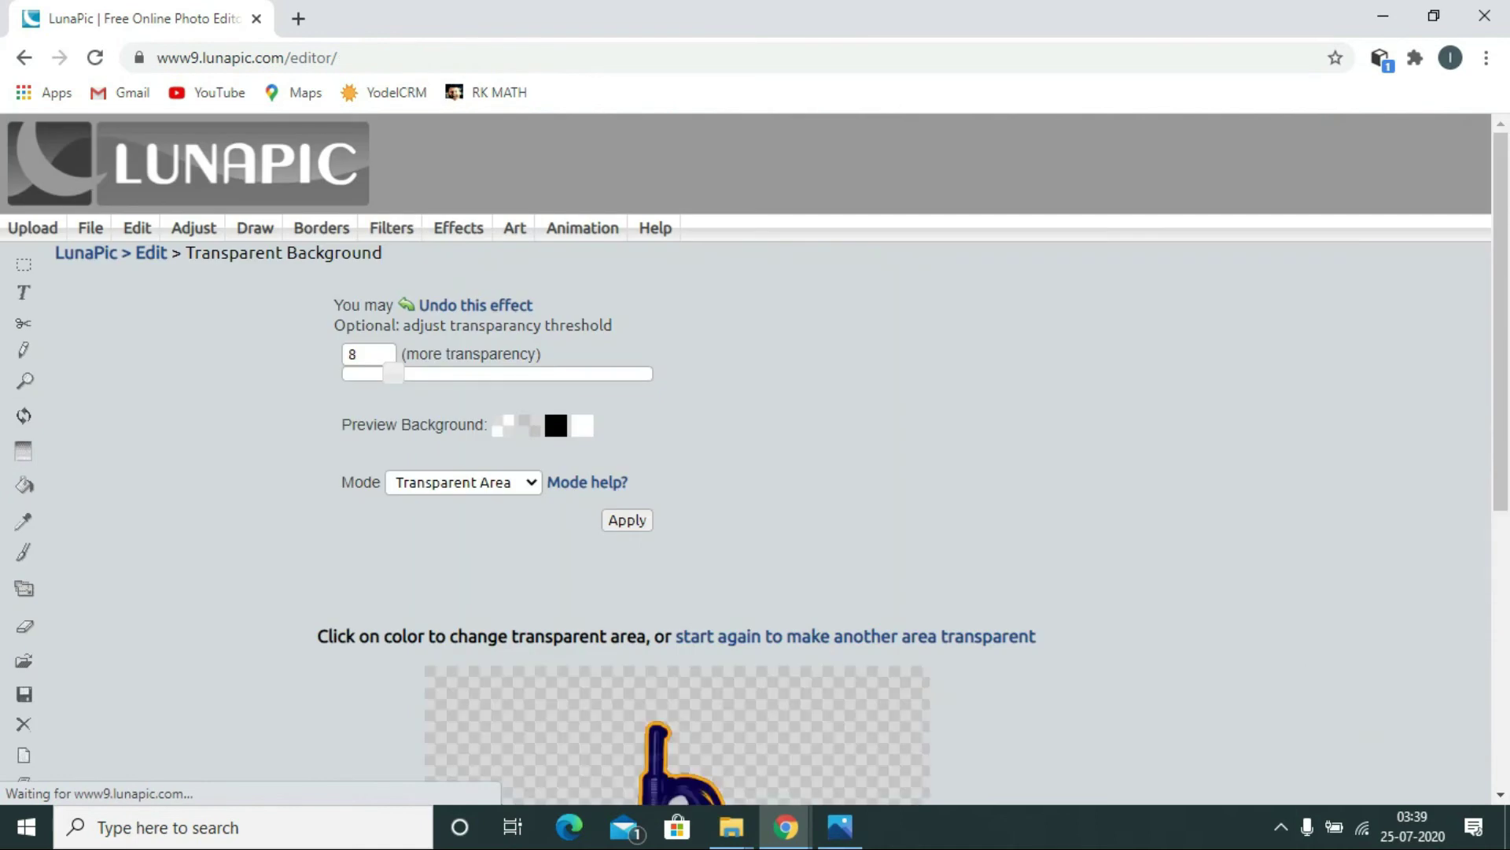
scroll(755, 458, down, 4)
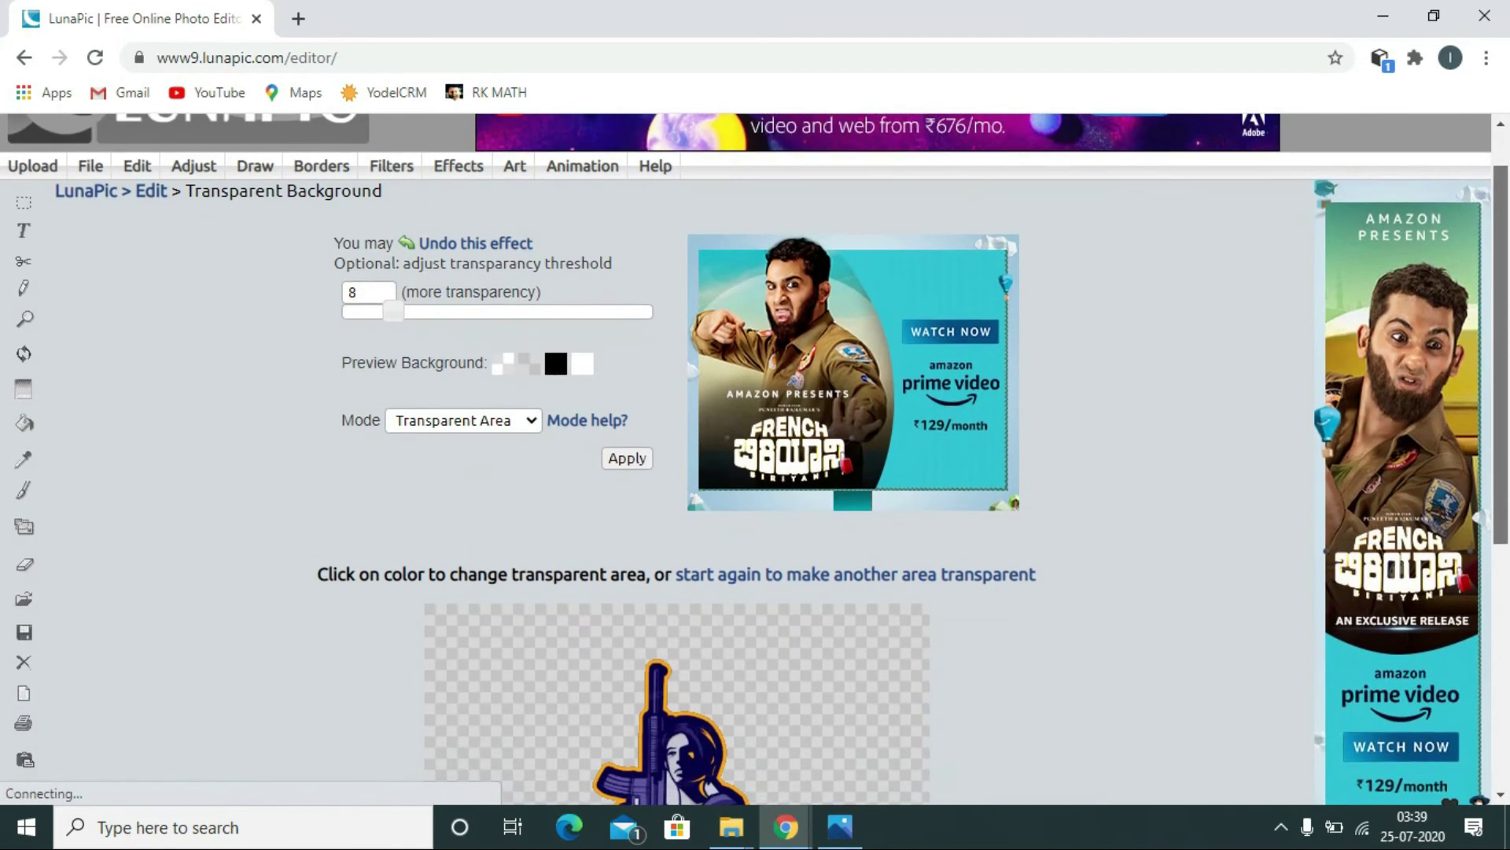
scroll(755, 458, down, 3)
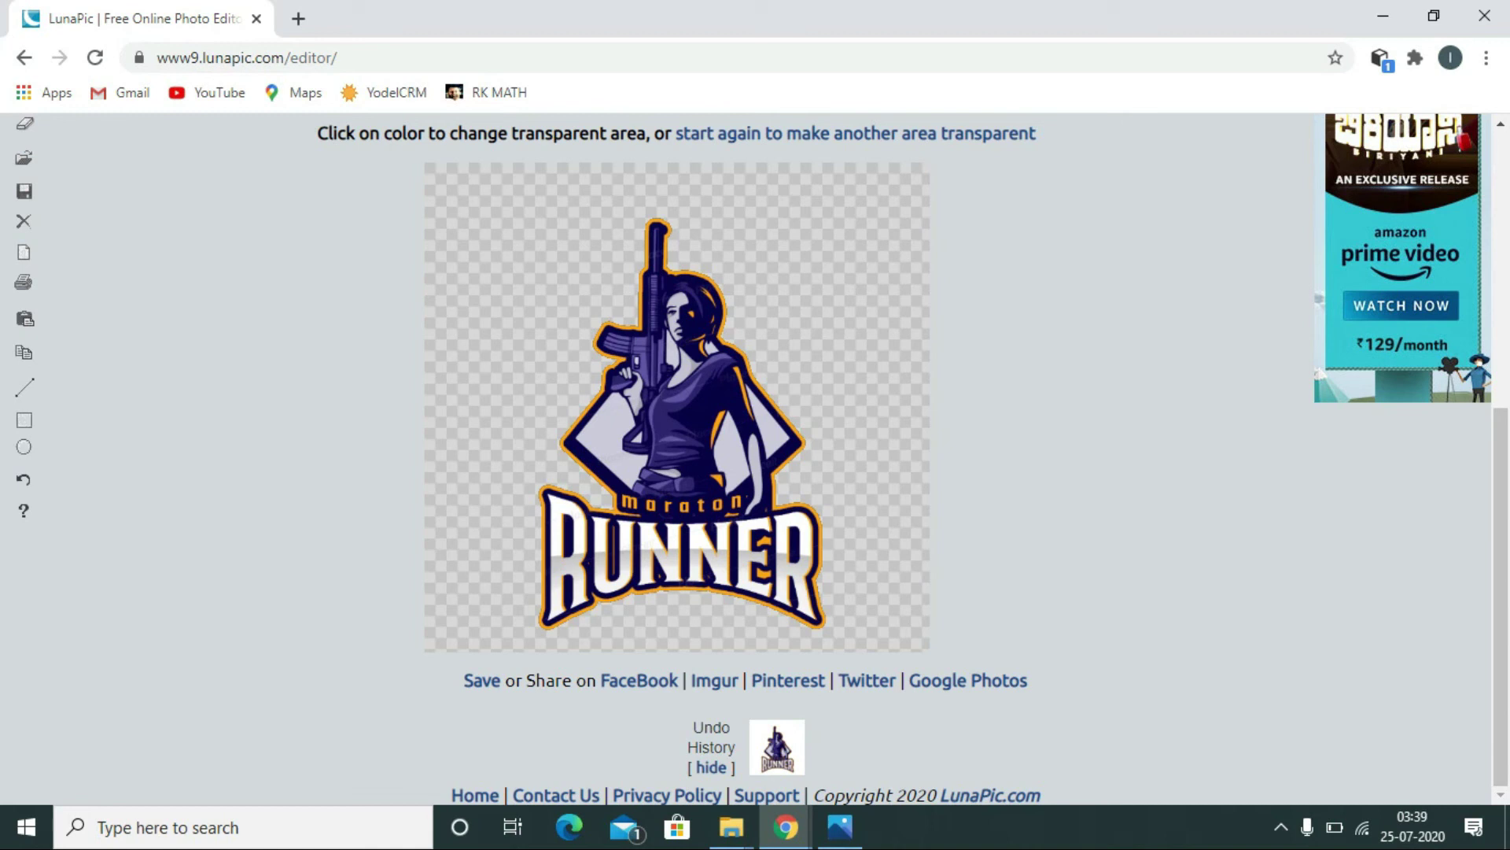
Save the transparent-background logo to the computer as a PNG image.
scroll(755, 458, up, 2)
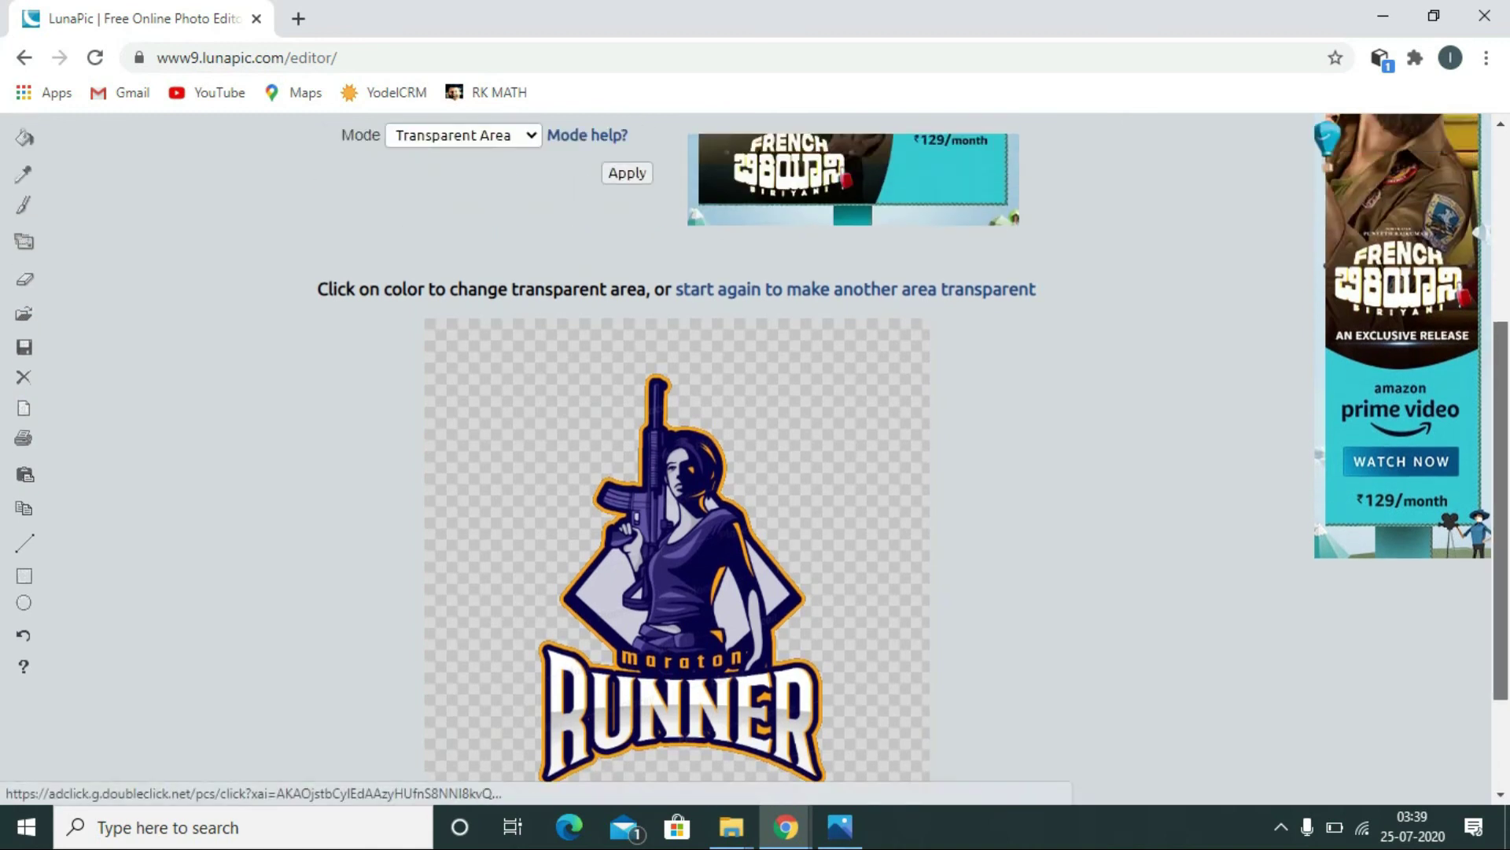
scroll(755, 458, up, 4)
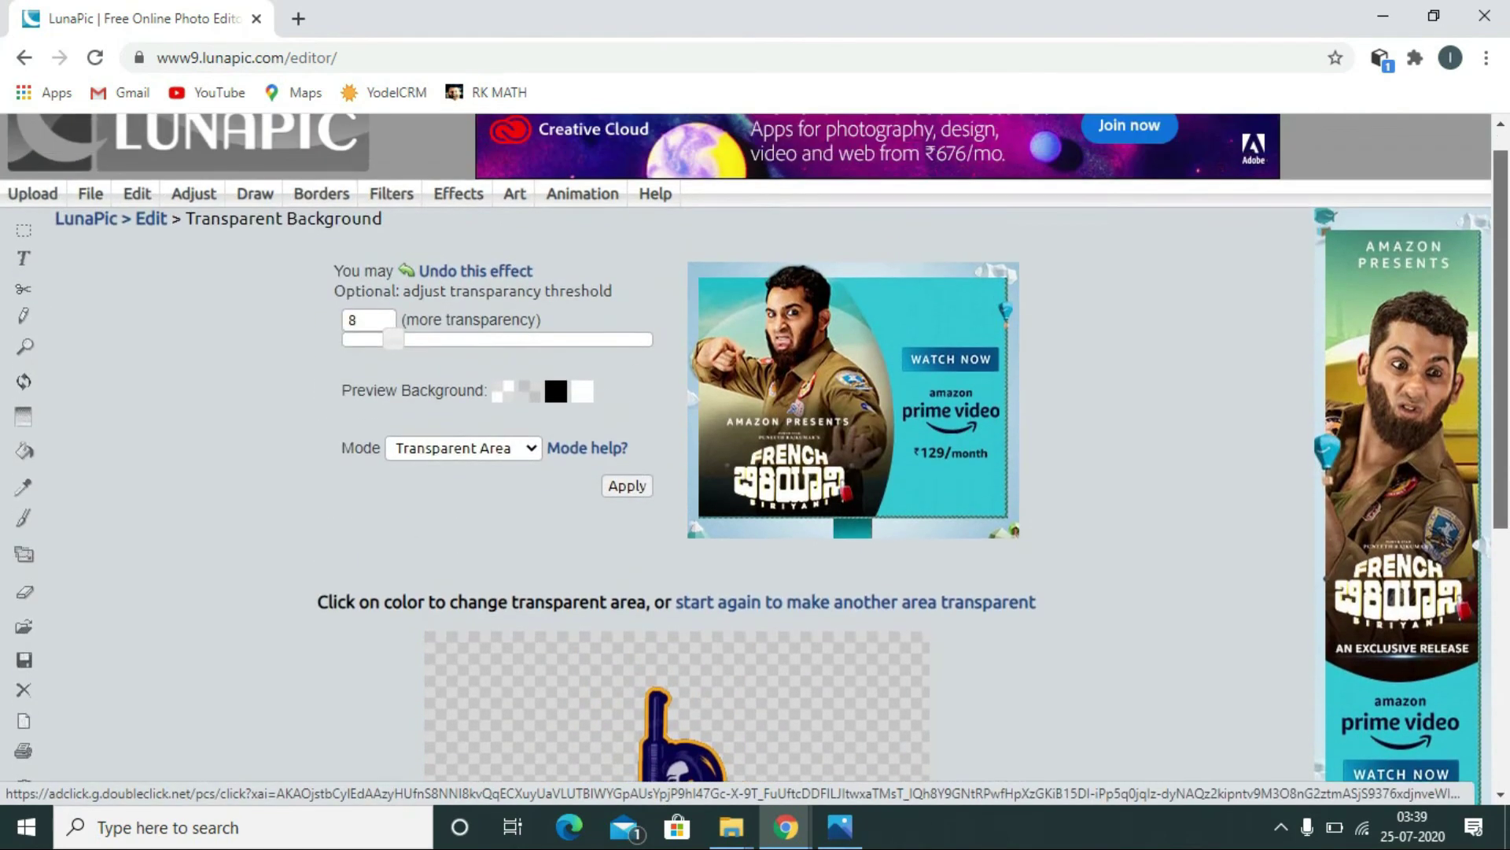
scroll(560, 453, up, 1)
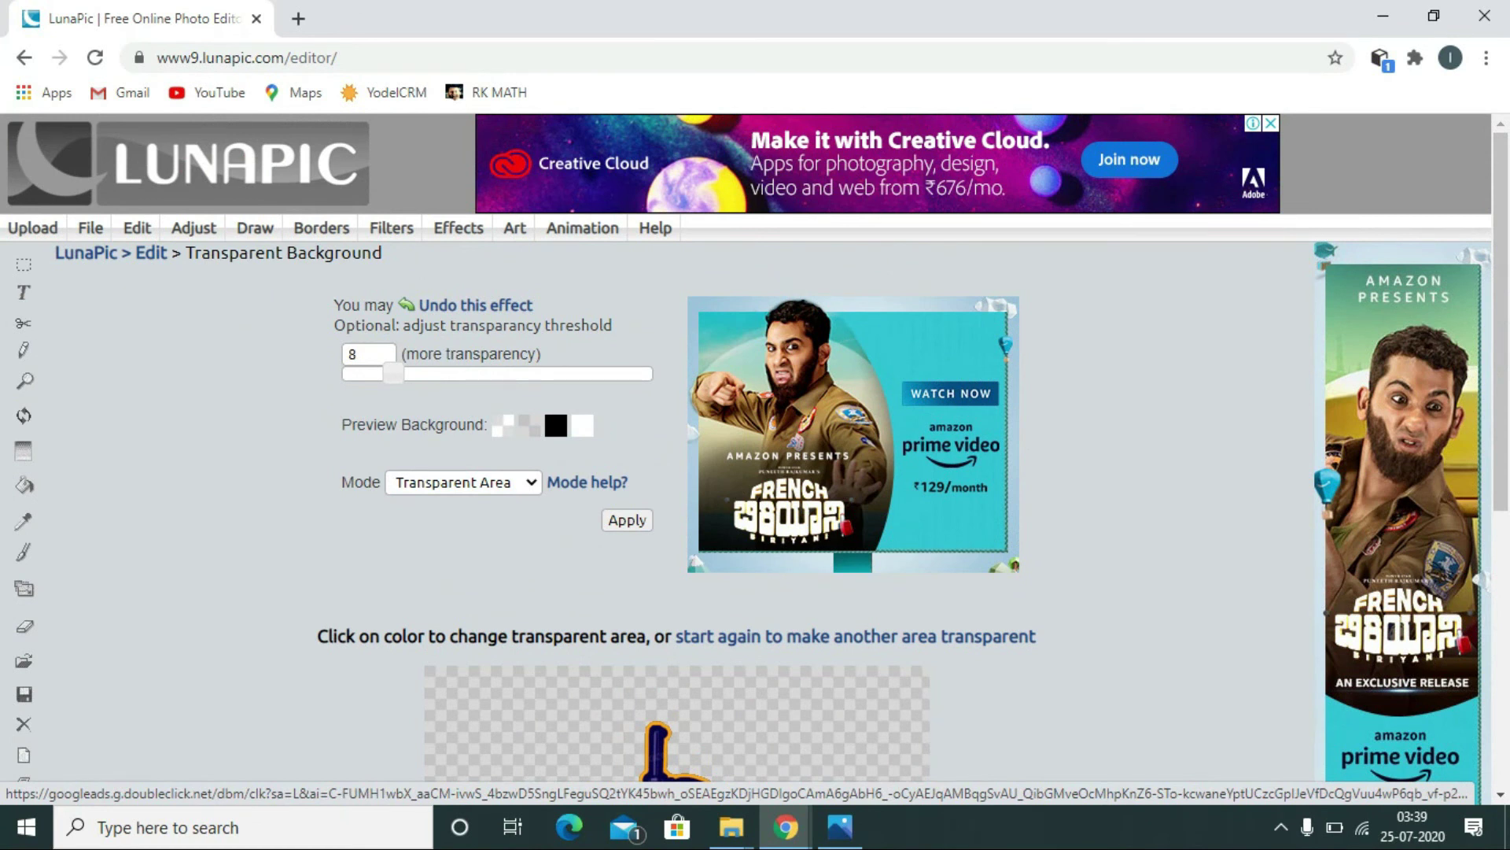
mouse_move(90, 228)
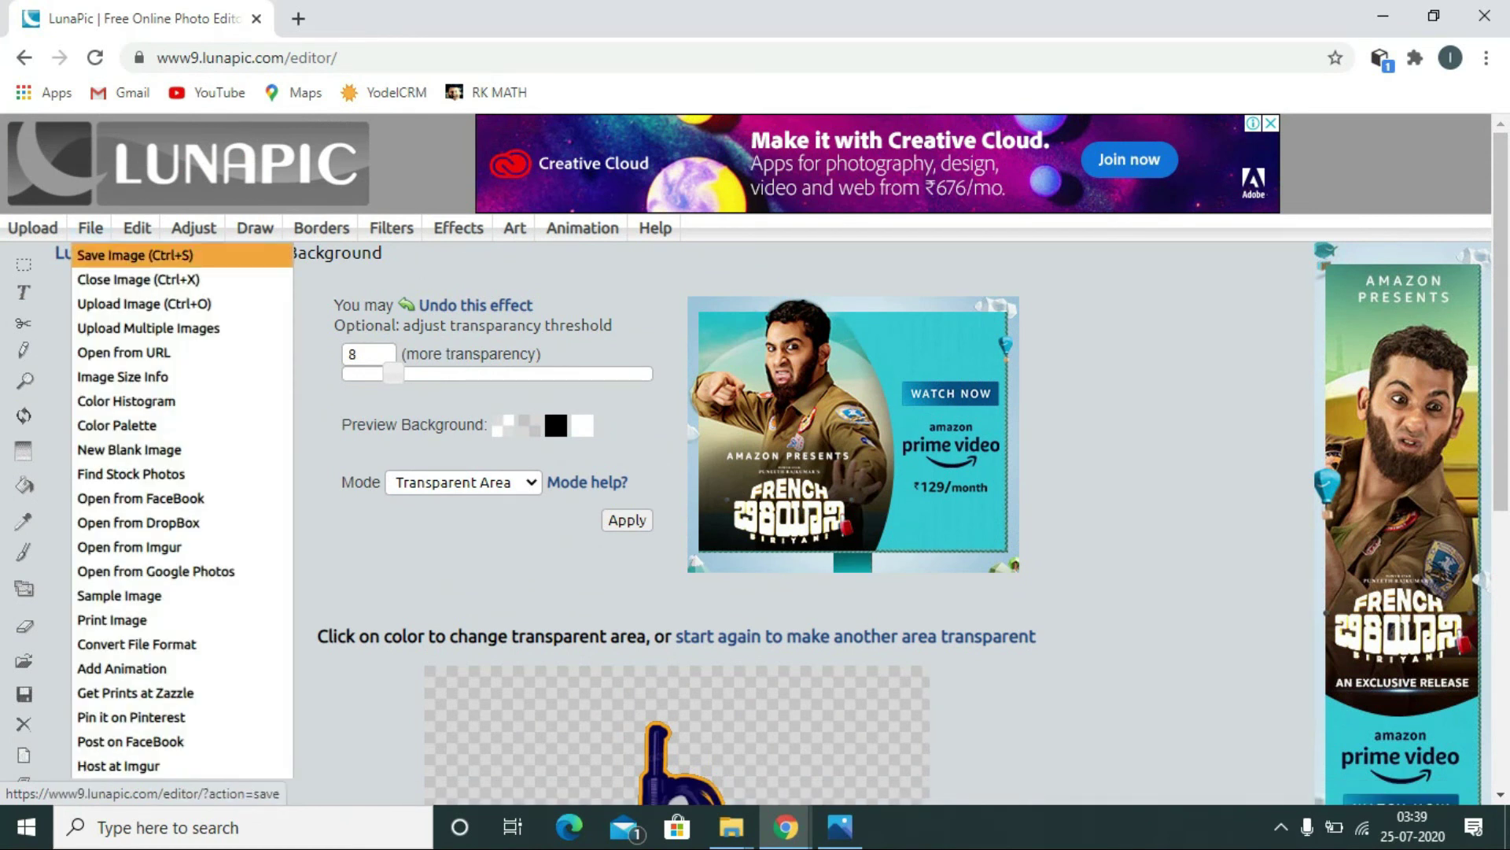
click(133, 255)
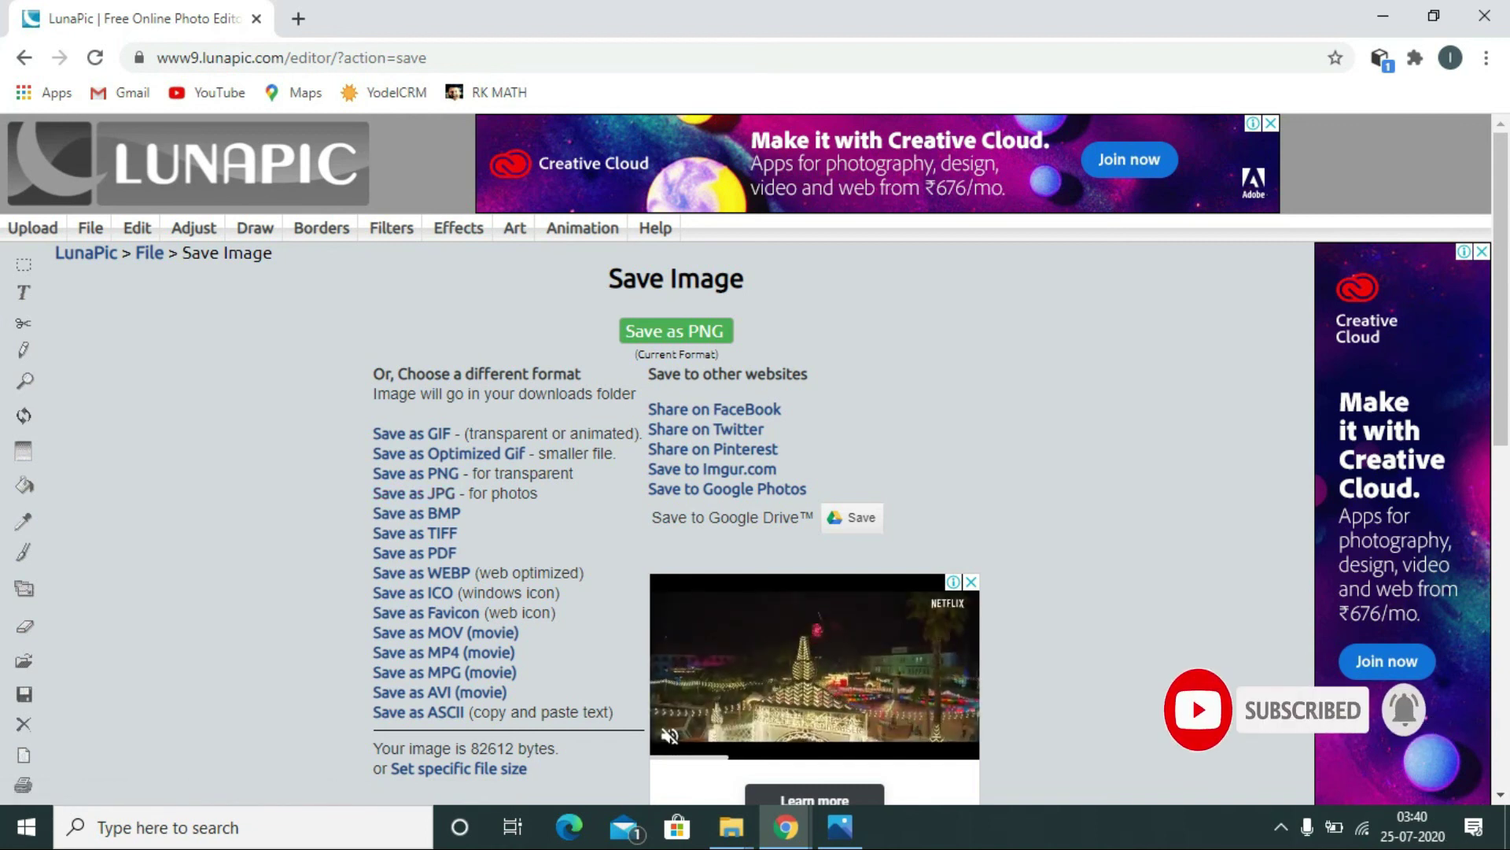
click(675, 331)
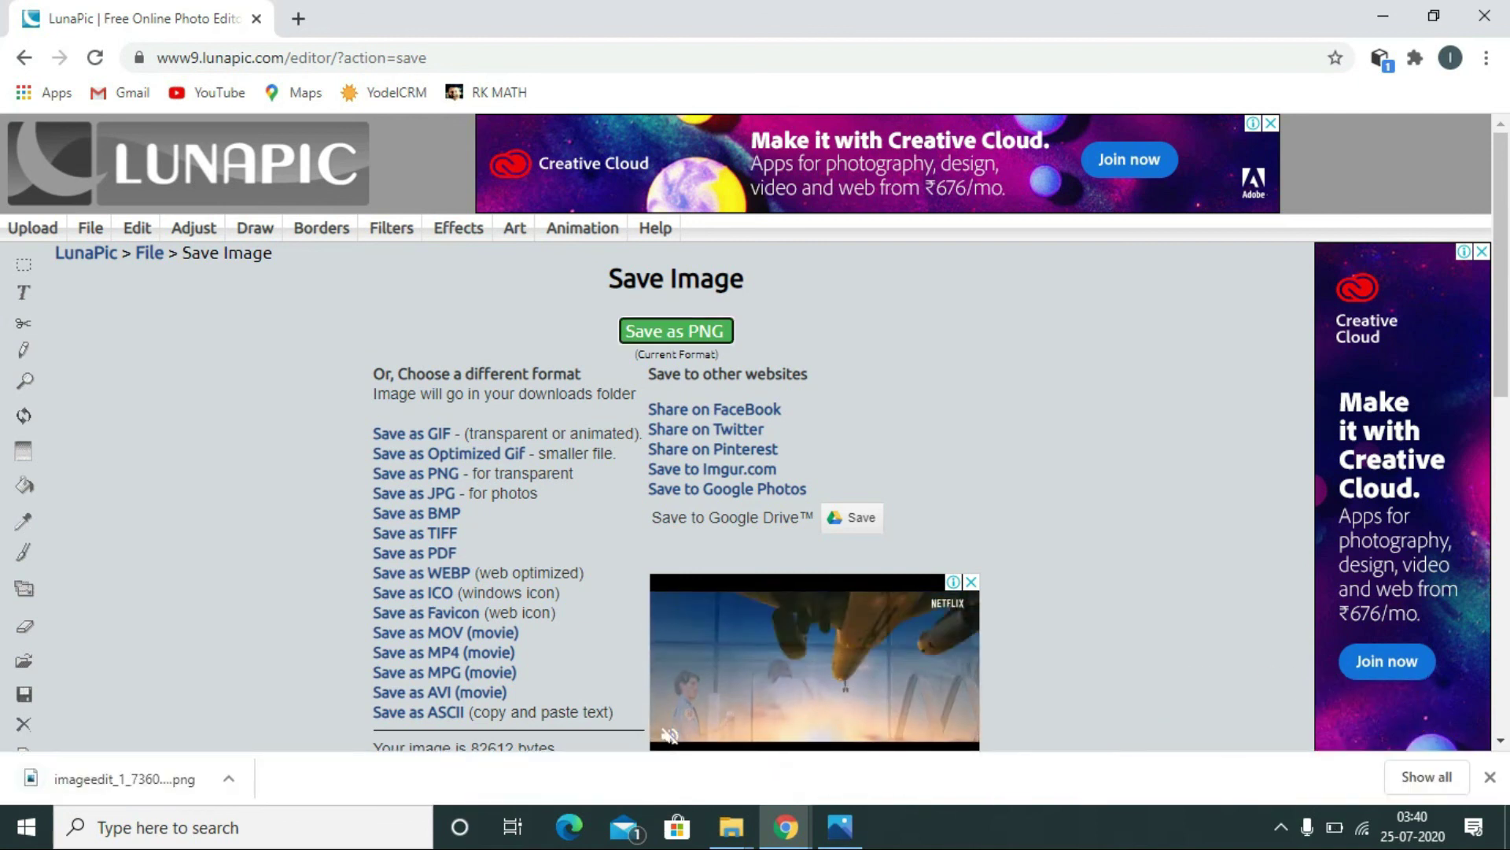